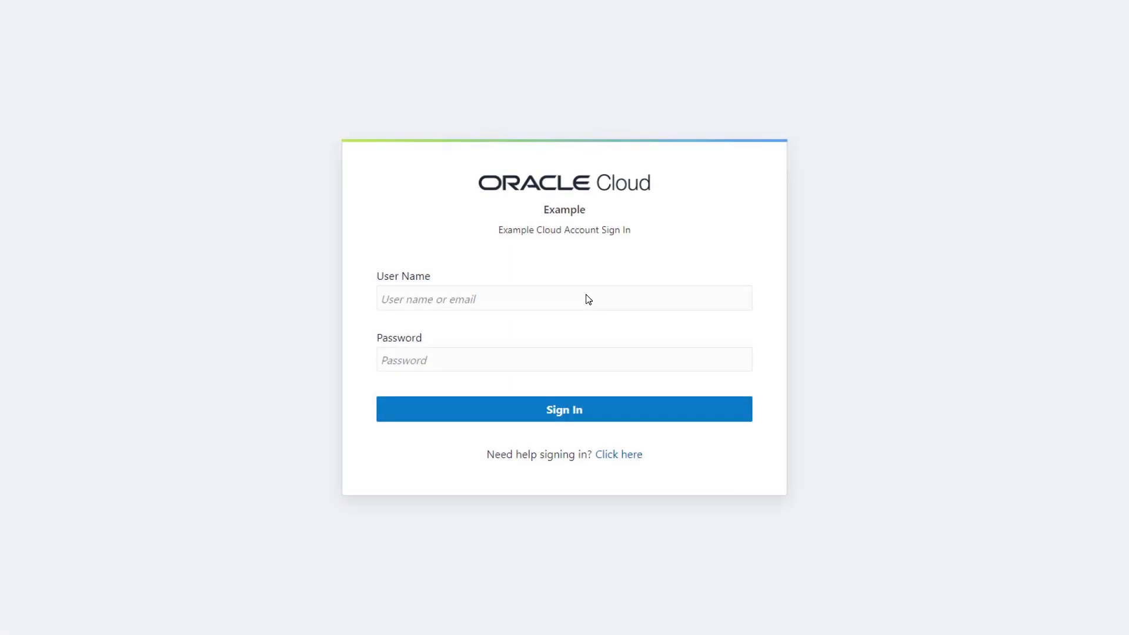
- Sign in to Identity Cloud Service with the administrator user name and password
{"action": "left_click", "coordinate": [588, 299]}
{"action": "type", "text": "admin@example.com"}
{"action": "left_click", "coordinate": [588, 362]}
{"action": "type", "text": "password"}
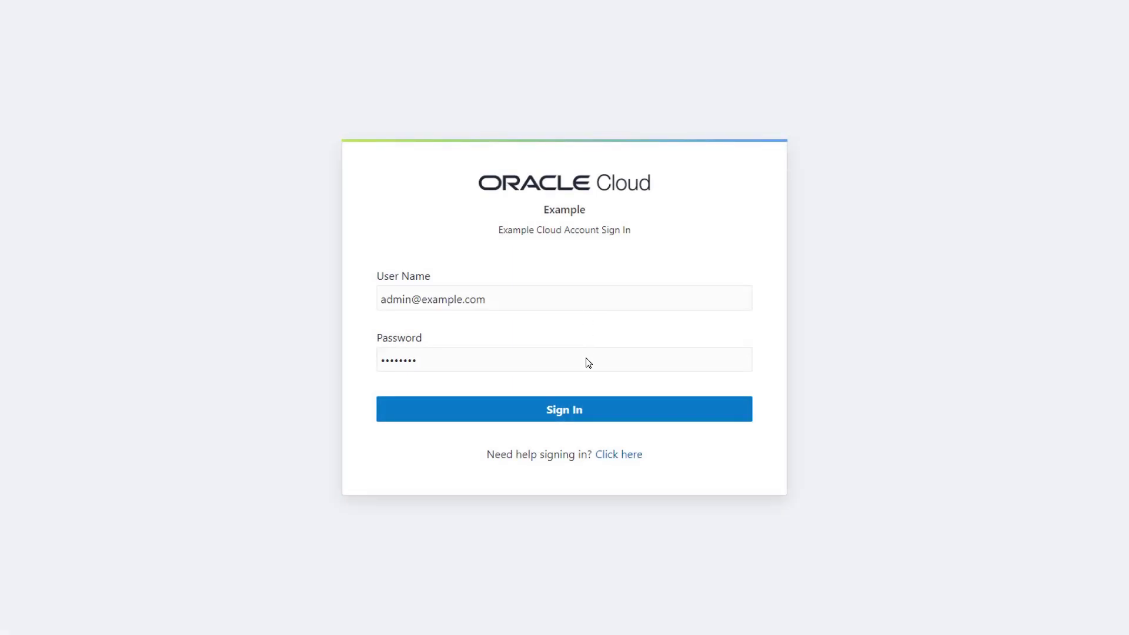
{"action": "left_click", "coordinate": [621, 407]}
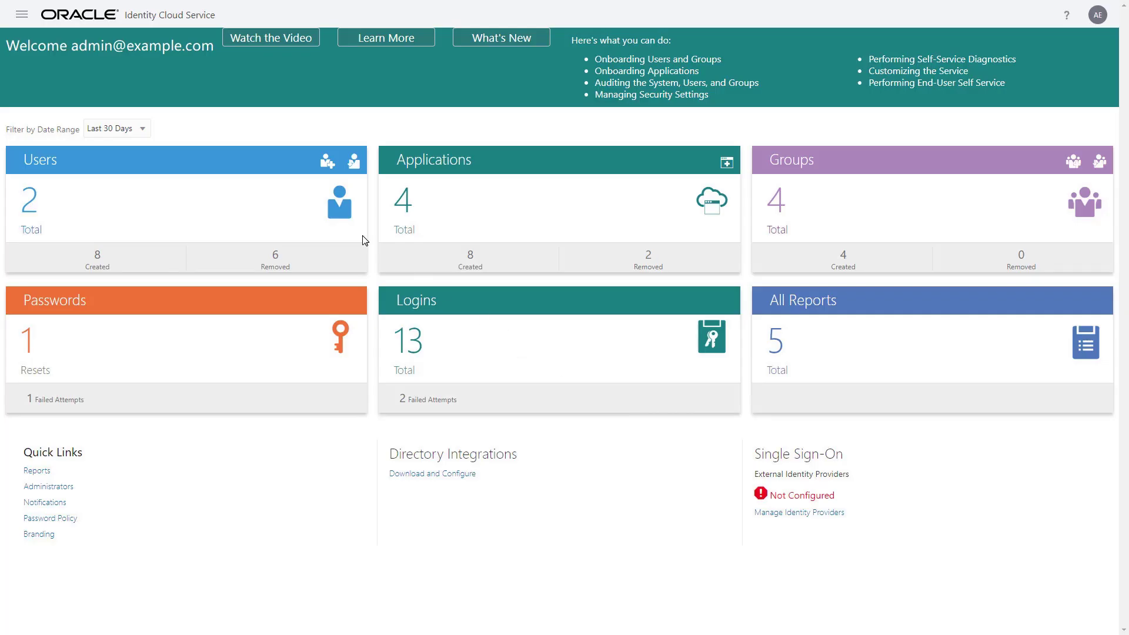
- Go to the Provisioning Bridges page under Settings
{"action": "left_click", "coordinate": [23, 16]}
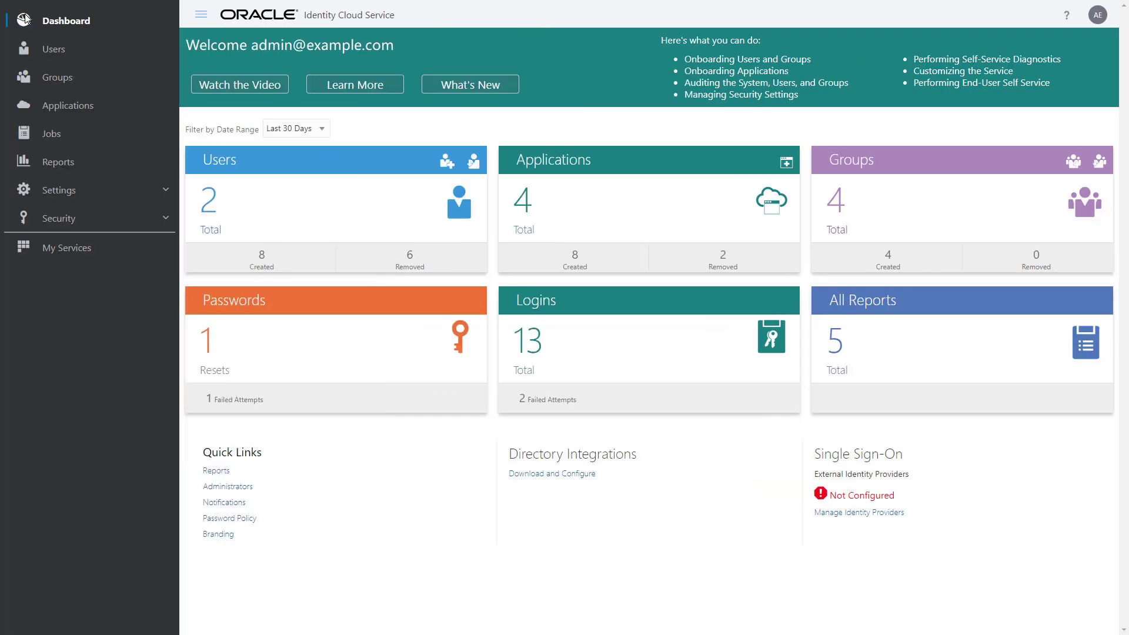
{"action": "left_click", "coordinate": [161, 187]}
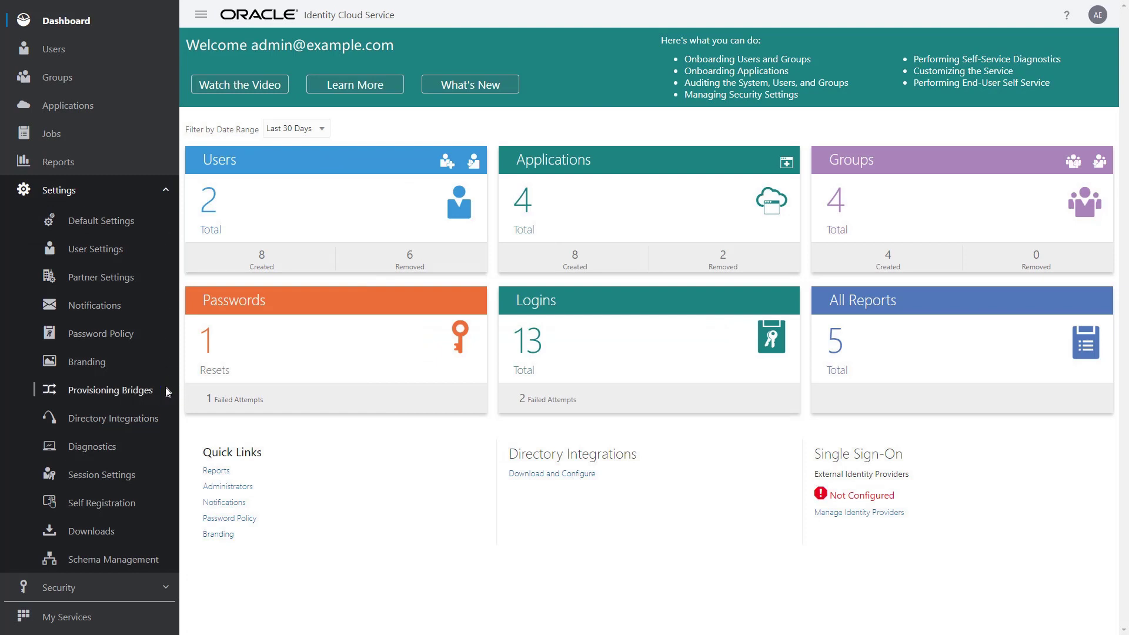
{"action": "left_click", "coordinate": [168, 391]}
- Add a bridge named 'US Provisioning Bridge' with the pasted description and save it
{"action": "left_click", "coordinate": [281, 83]}
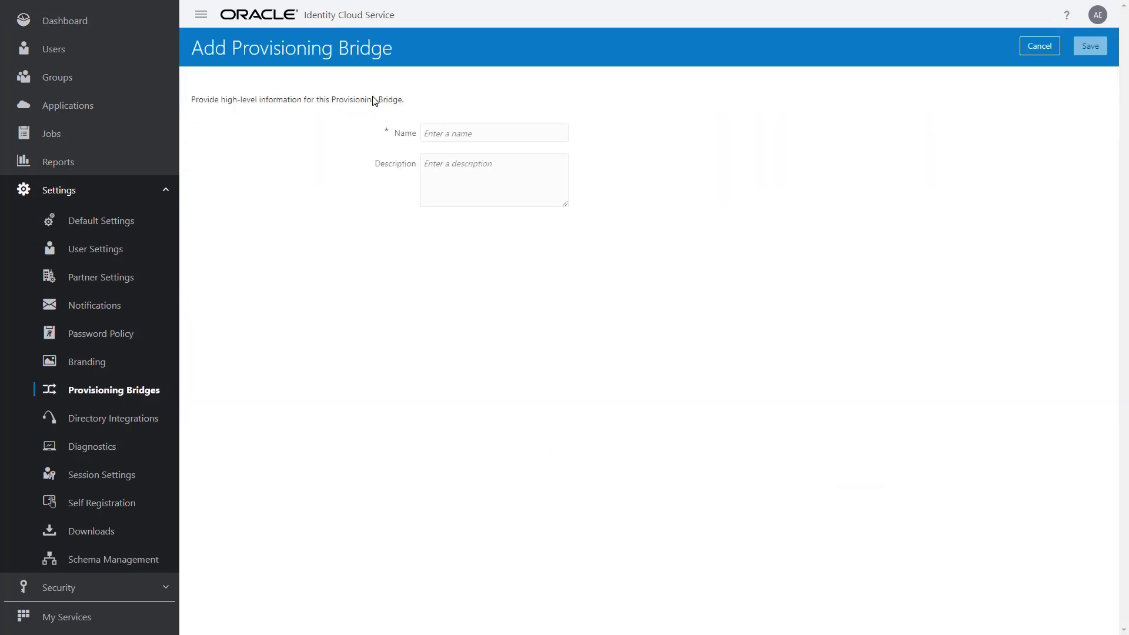
{"action": "left_click", "coordinate": [560, 134]}
{"action": "type", "text": "US Provisioning Bridge"}
{"action": "left_click", "coordinate": [561, 168]}
{"action": "type", "text": "This Provisioning Bridge will transfer all US-based users from Oracle Internet Directory to Oracle Identity Cloud Service."}
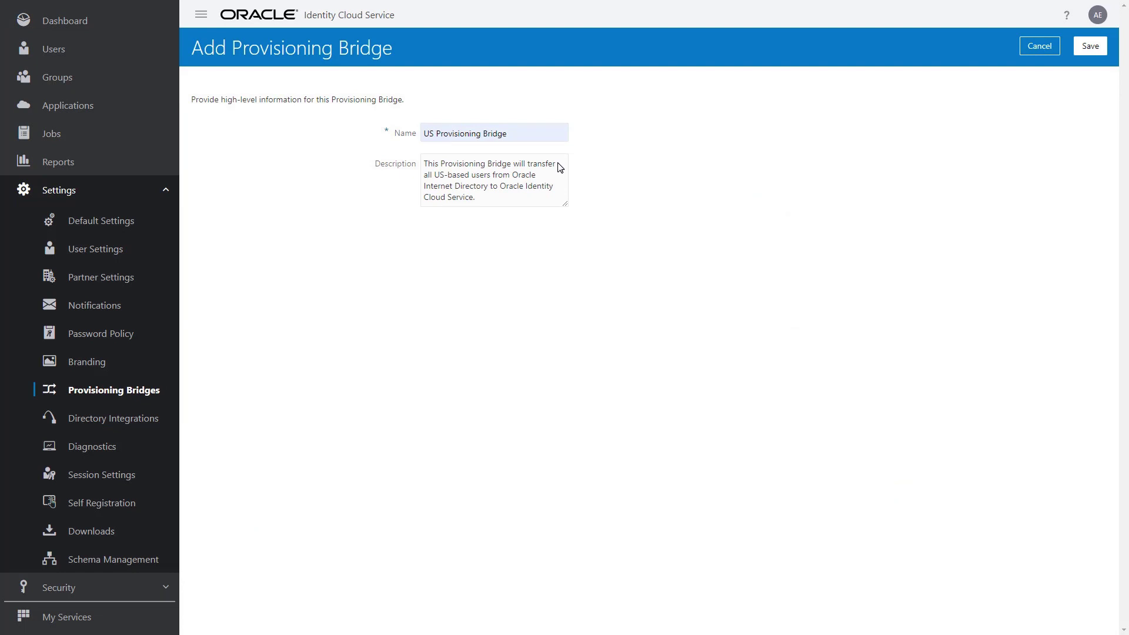
{"action": "left_click", "coordinate": [1099, 55]}
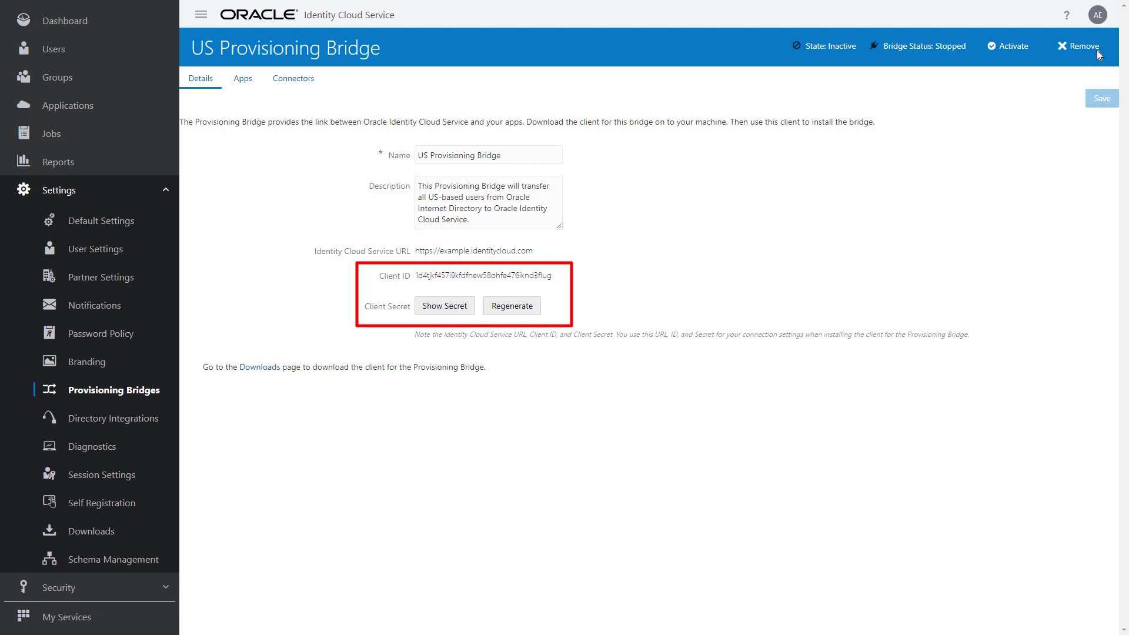
{"action": "left_click", "coordinate": [465, 310]}
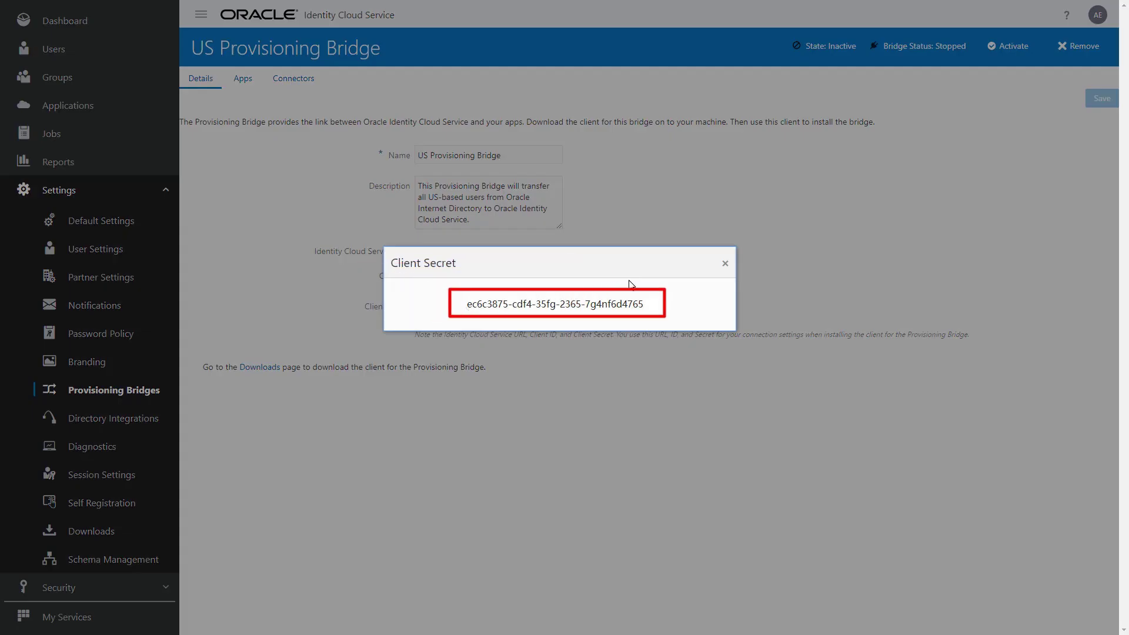
{"action": "left_click", "coordinate": [725, 264]}
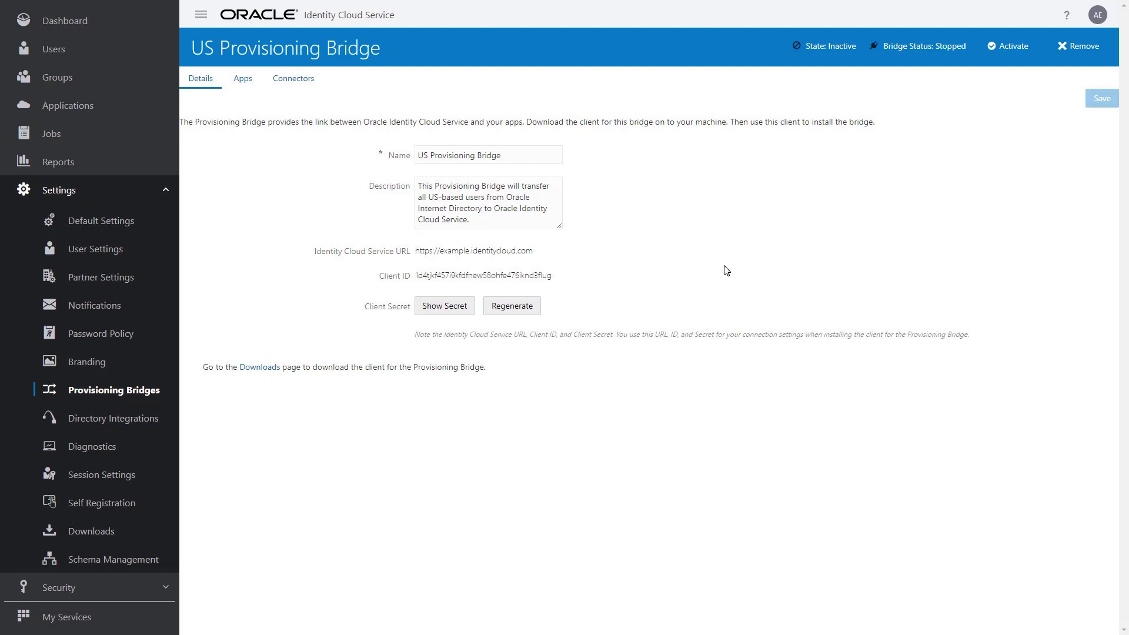
- Download the Identity Cloud Service Provisioning Bridge client 19.2.1 from the Downloads page
{"action": "left_click", "coordinate": [283, 370]}
{"action": "left_click", "coordinate": [1055, 248]}
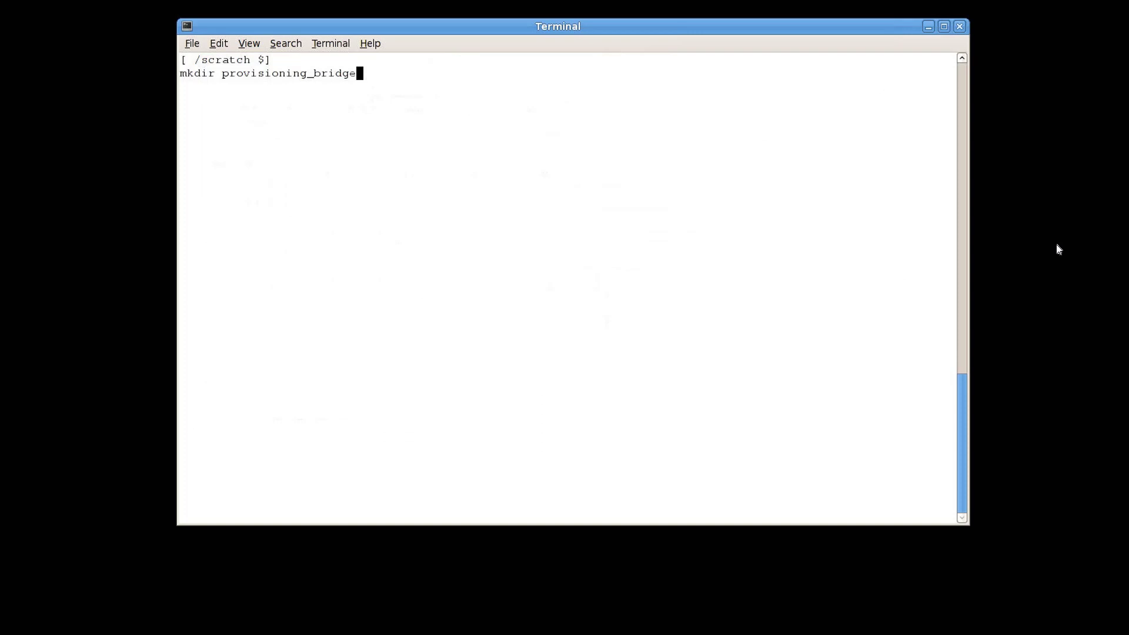
- Unzip provisioning-bridge-19.2.1-1903011243.zip into a new provisioning_bridge folder and run ./startup.sh install
{"action": "key", "text": "Return"}
{"action": "type", "text": "cd provisioning_bridge"}
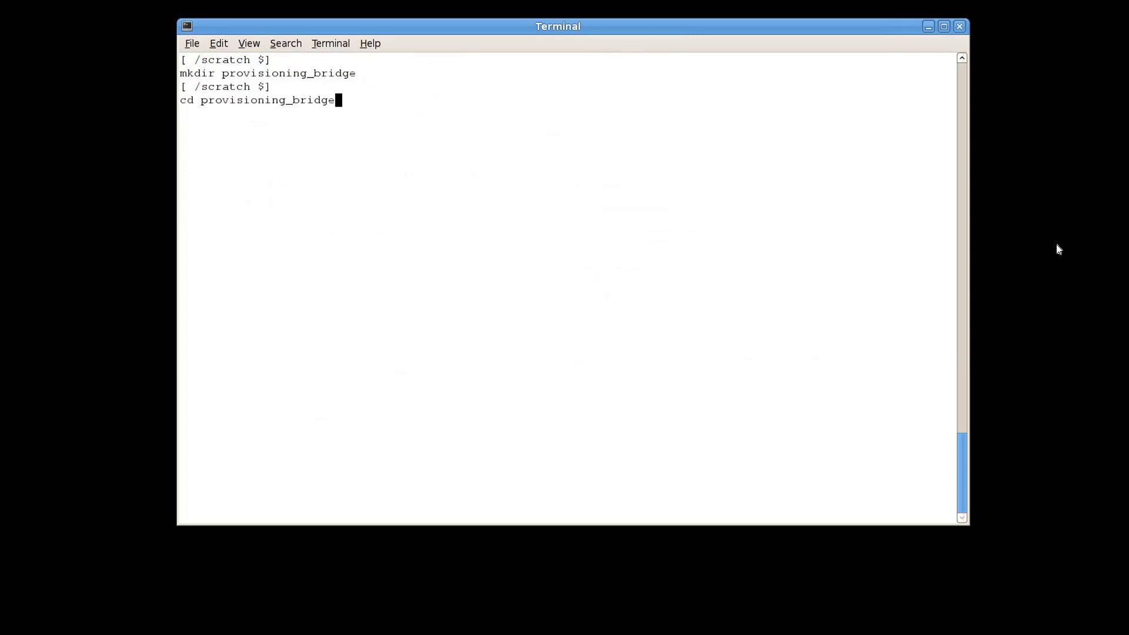
{"action": "key", "text": "Return"}
{"action": "type", "text": "unzip /scratch/provisioning-bridge-19.2.1-1903011243.zip"}
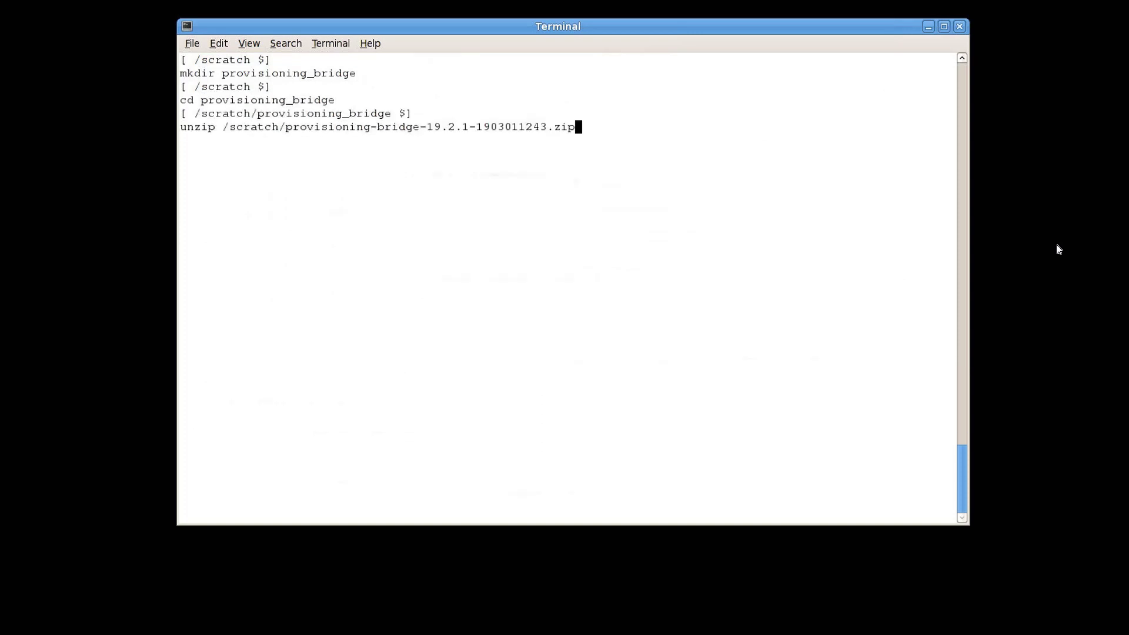
{"action": "key", "text": "Return"}
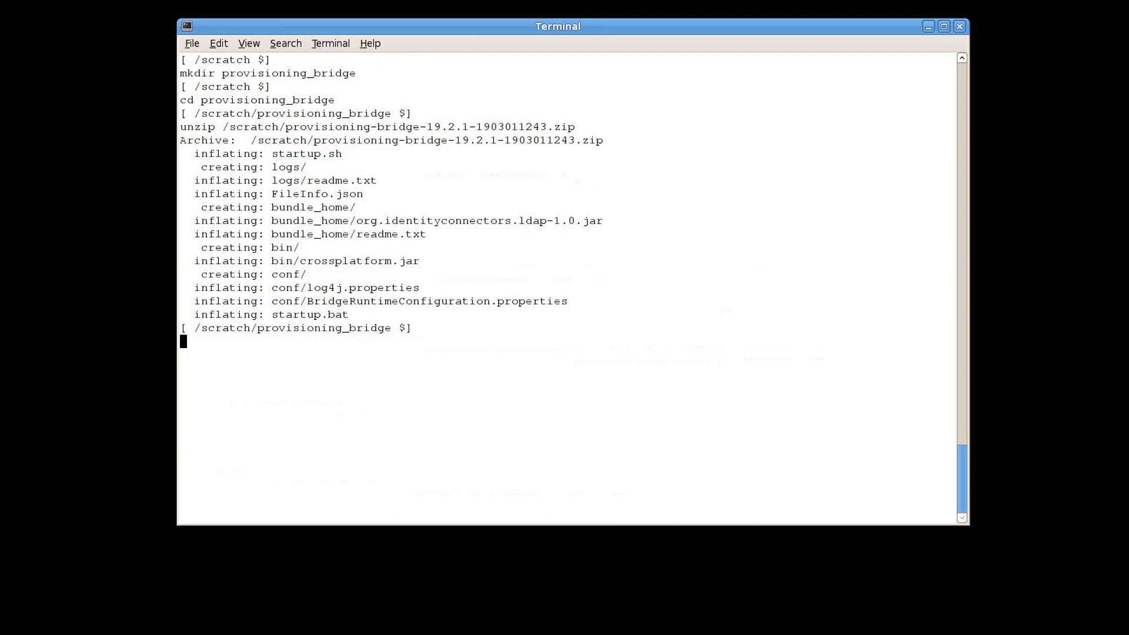
{"action": "type", "text": "./startup.sh install"}
{"action": "key", "text": "Return"}
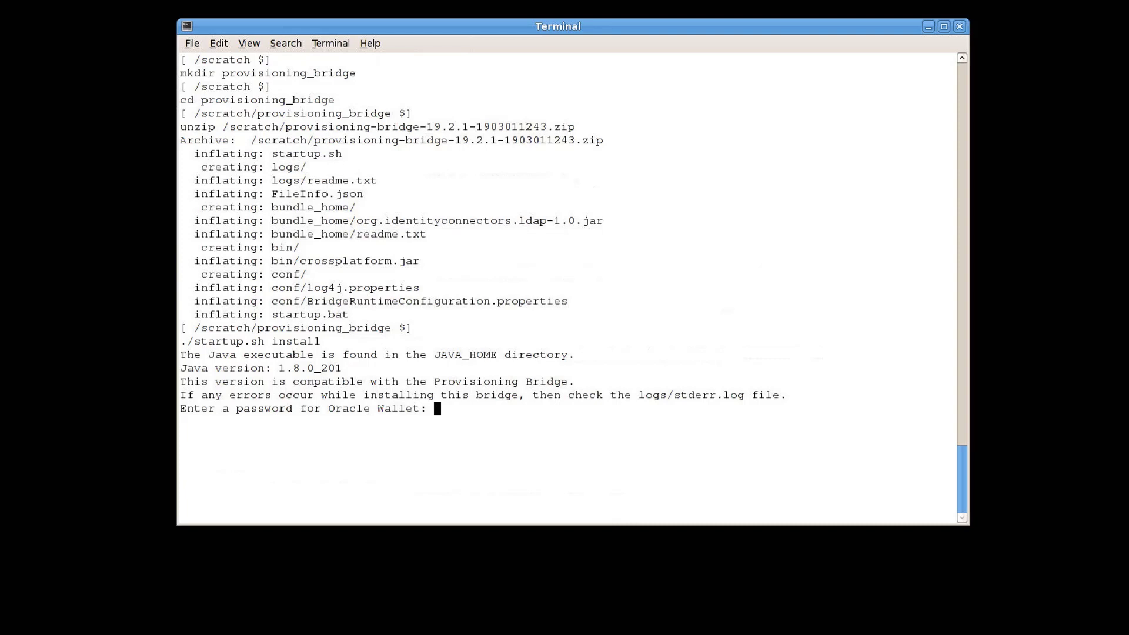
- Answer the installer prompts with wallet password, service URL, client ID and secret, leaving proxies empty
{"action": "key", "text": "Return"}
{"action": "key", "text": "Return"}
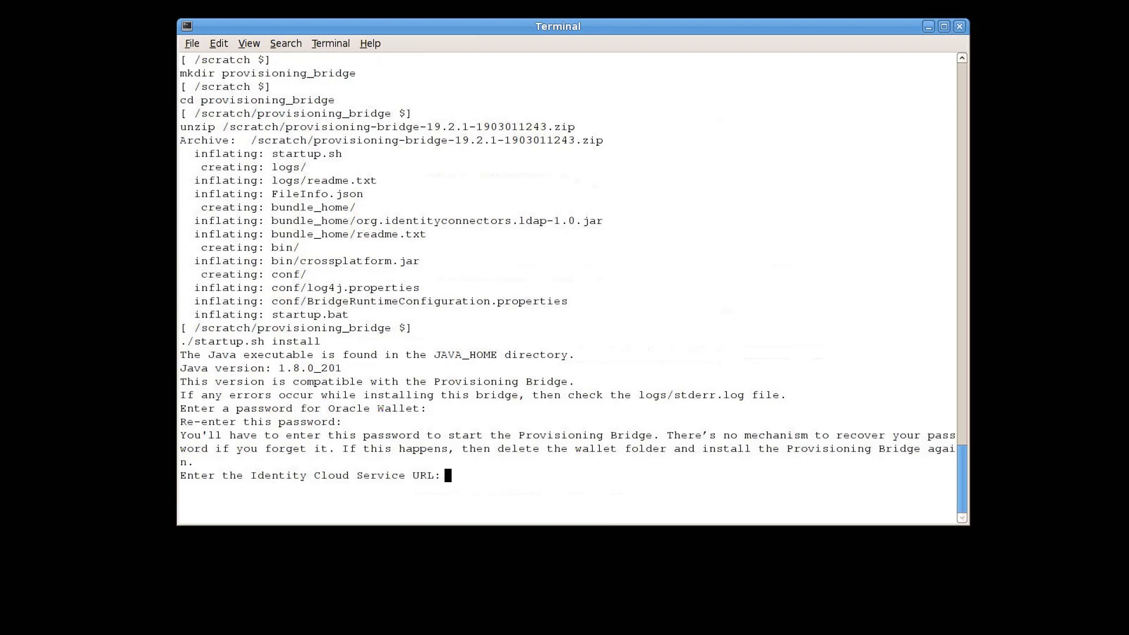
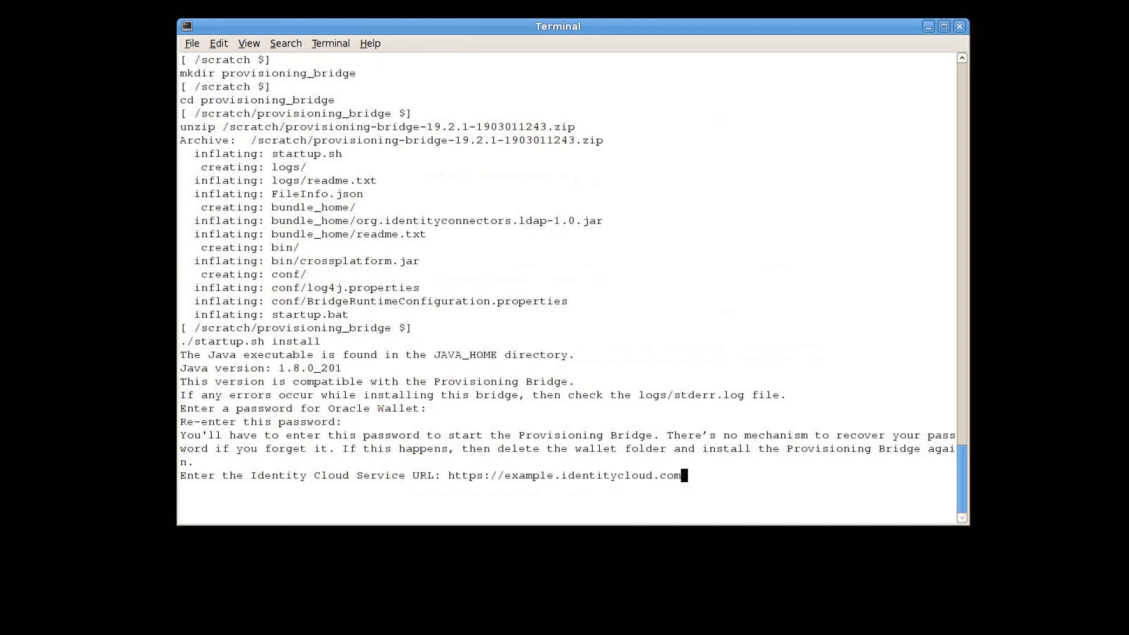
{"action": "key", "text": "Return"}
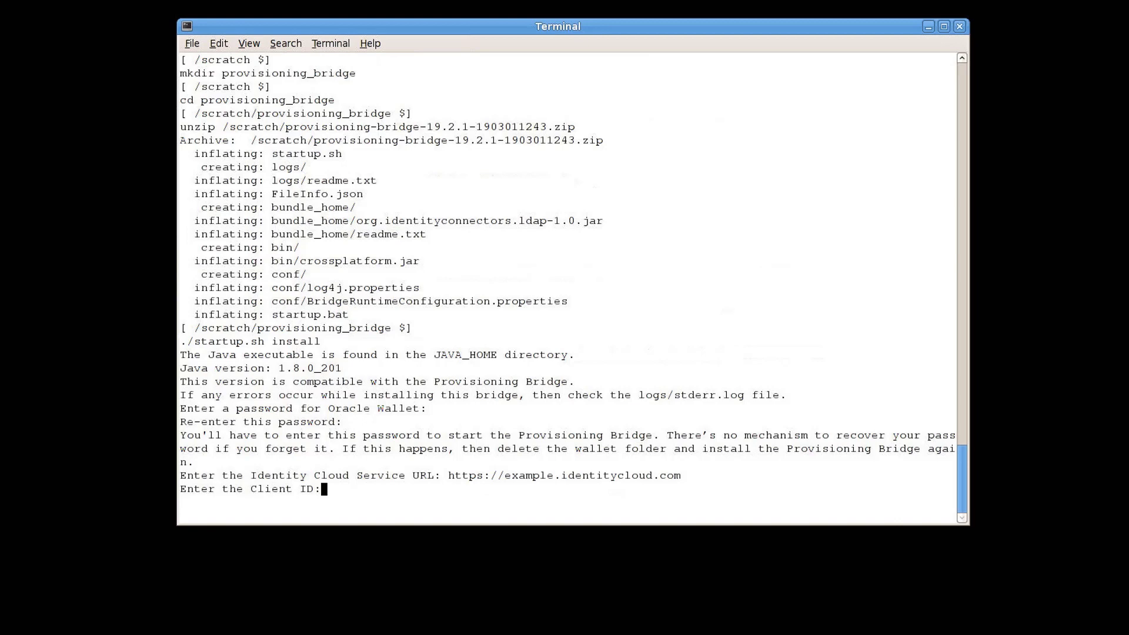
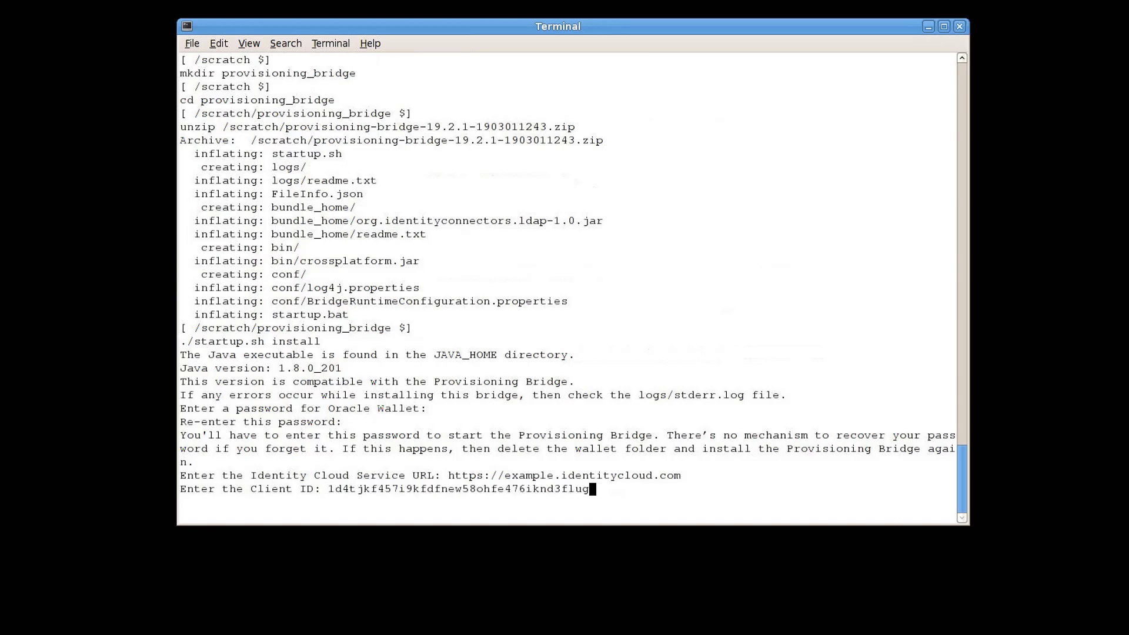
{"action": "key", "text": "Return"}
{"action": "key", "text": "Return"}
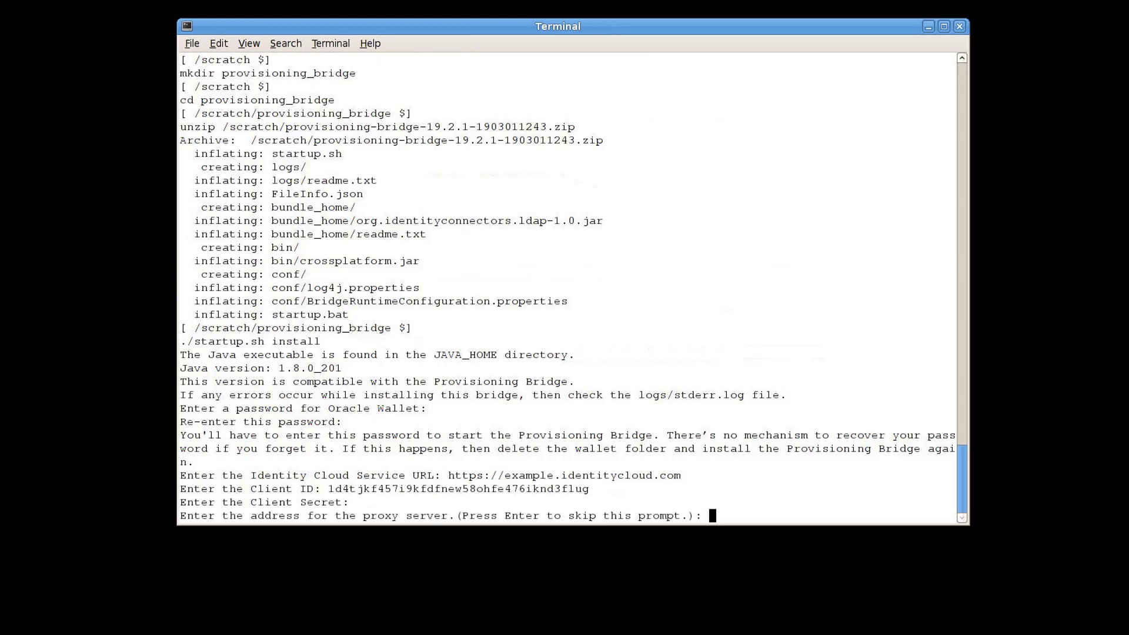
{"action": "key", "text": "Return"}
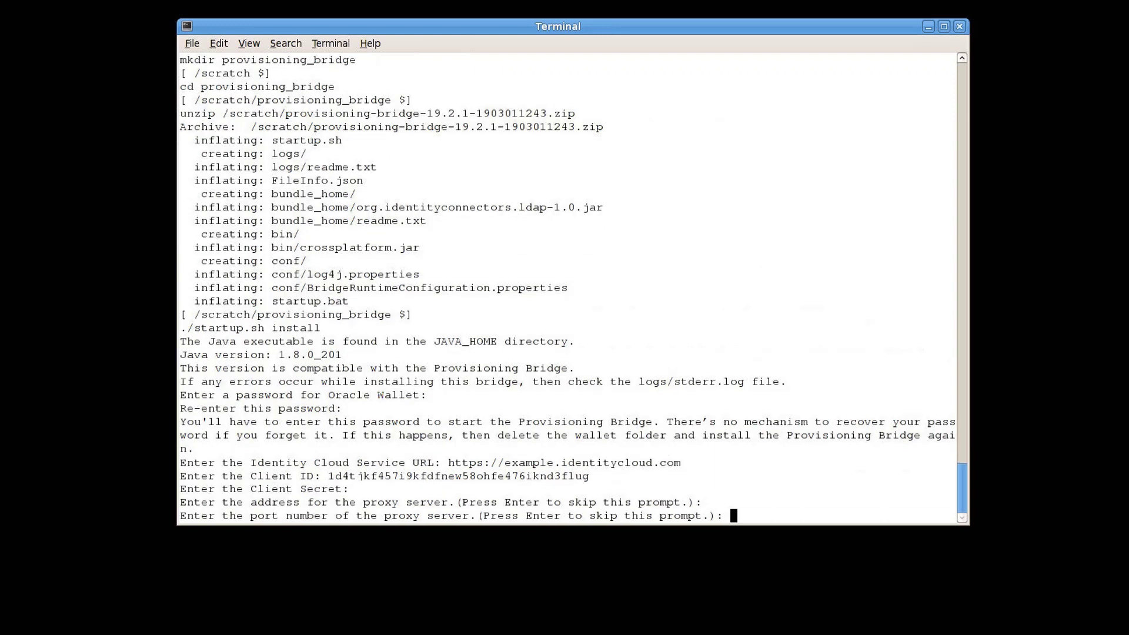
{"action": "key", "text": "Return"}
{"action": "key", "text": "Return"}
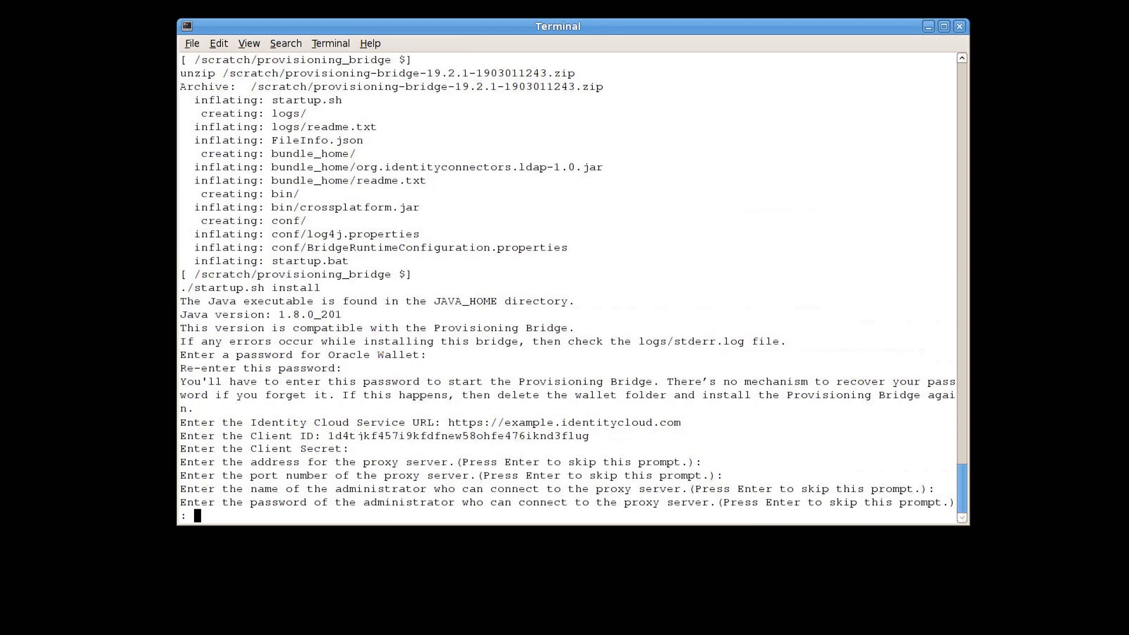
{"action": "key", "text": "Return"}
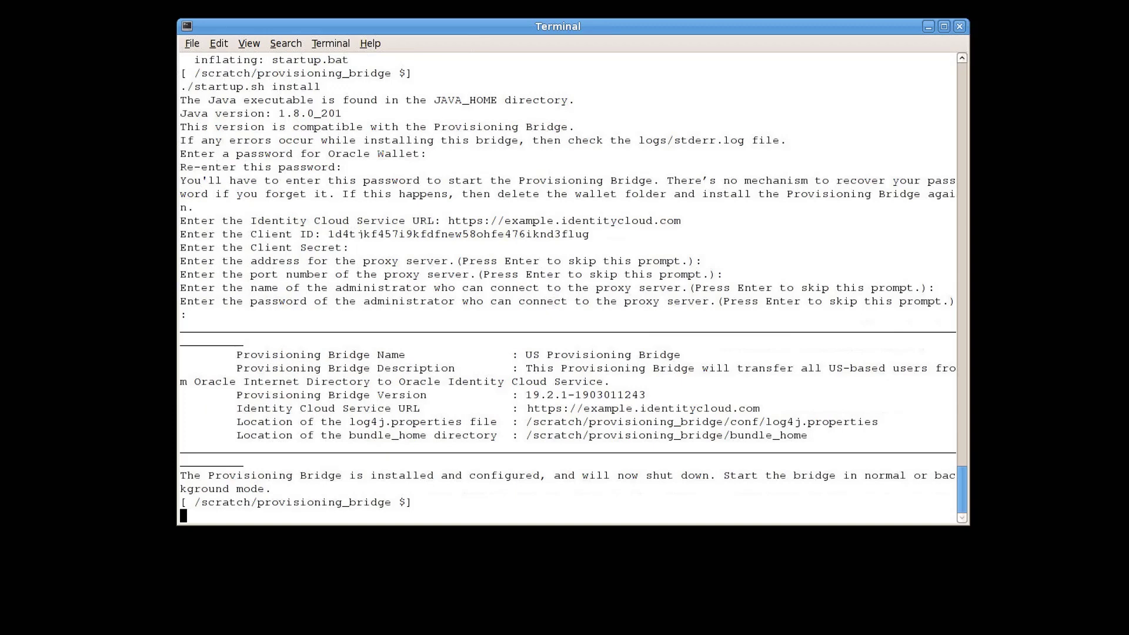
- Start the bridge with ./startup.sh normal, supplying the Oracle Wallet password
{"action": "type", "text": "./startup.sh normal"}
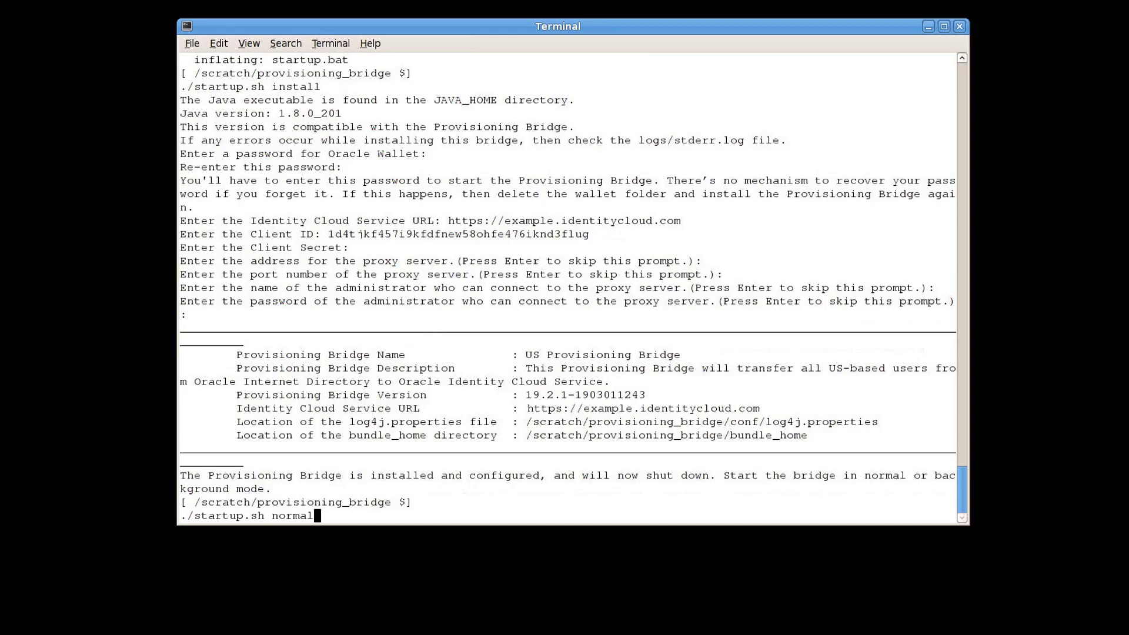
{"action": "key", "text": "Return"}
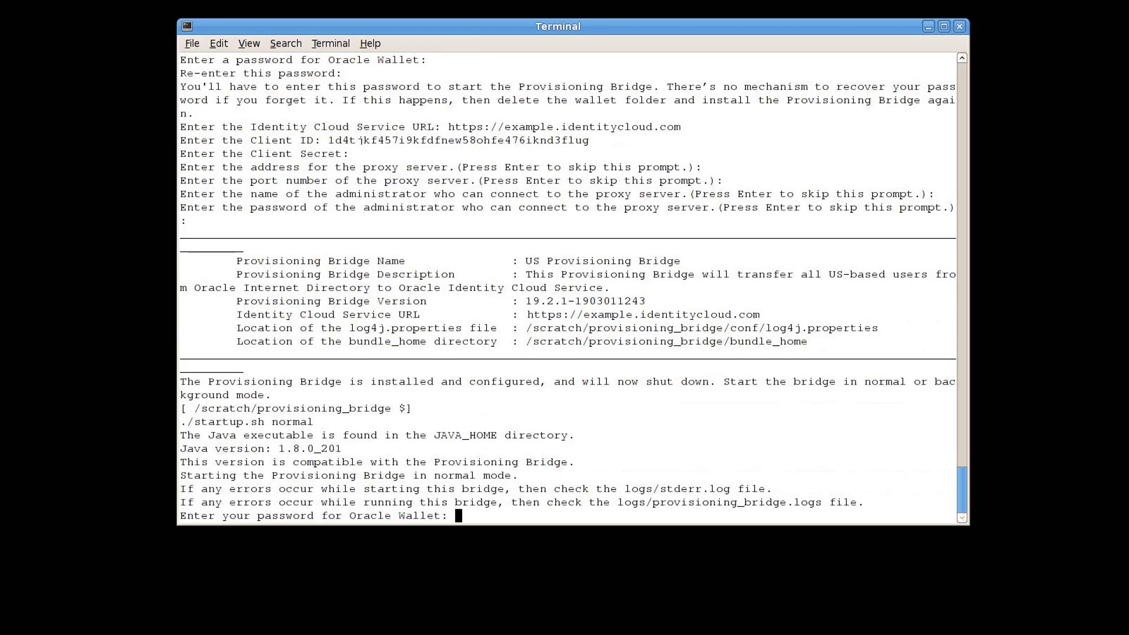
{"action": "key", "text": "Return"}
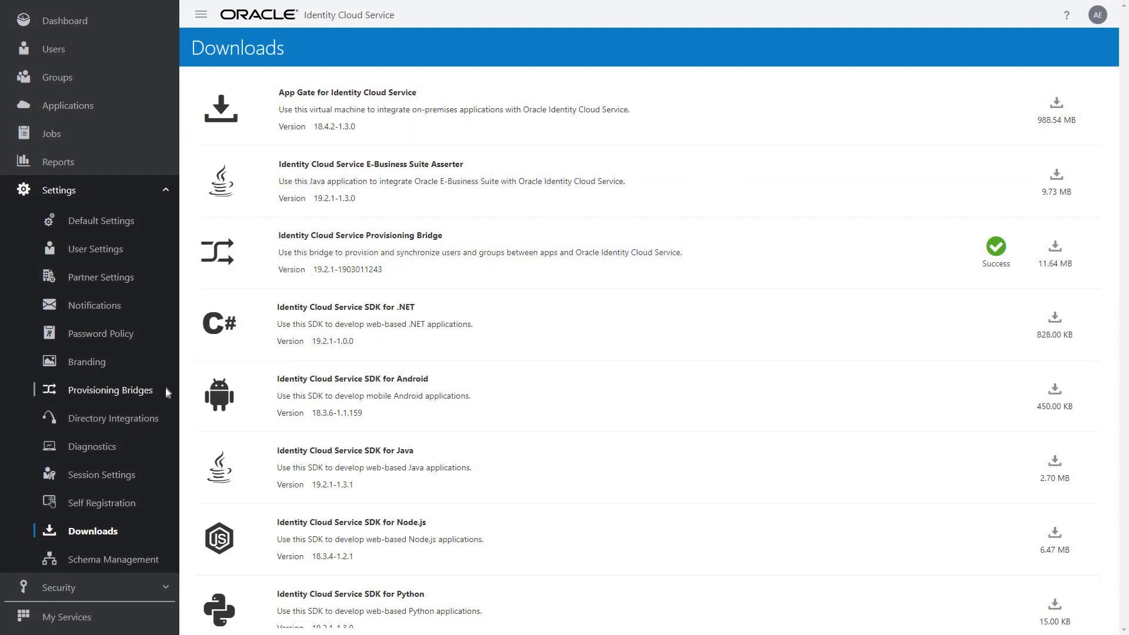
- Open US Provisioning Bridge, confirm it is Started, and view its LDAP Connector 1.0
{"action": "left_click", "coordinate": [167, 392]}
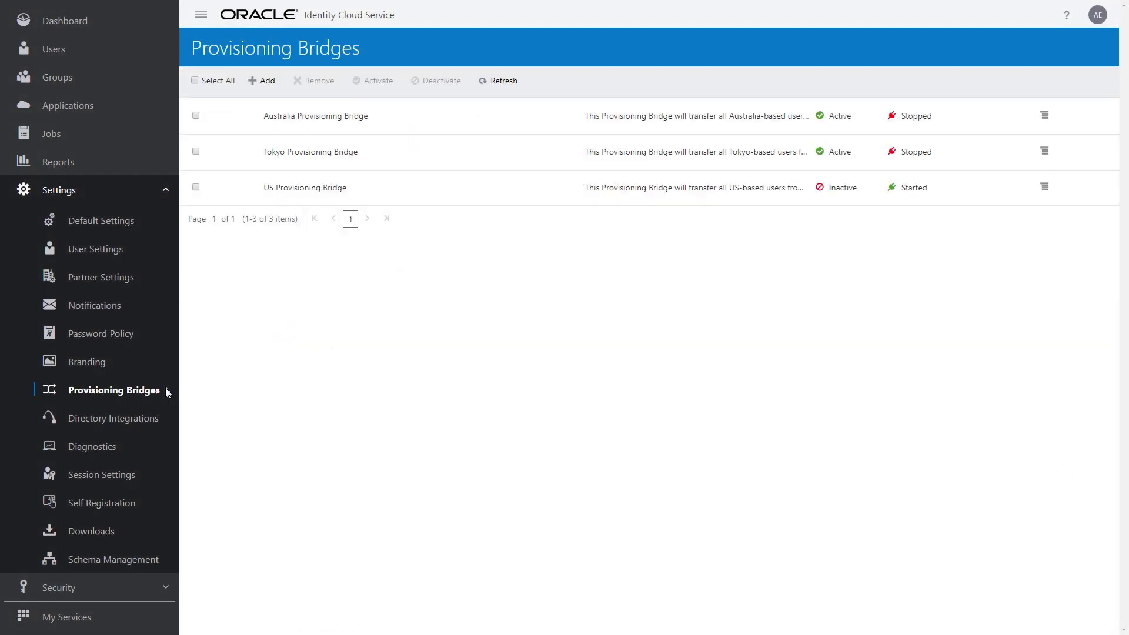
{"action": "left_click", "coordinate": [459, 193]}
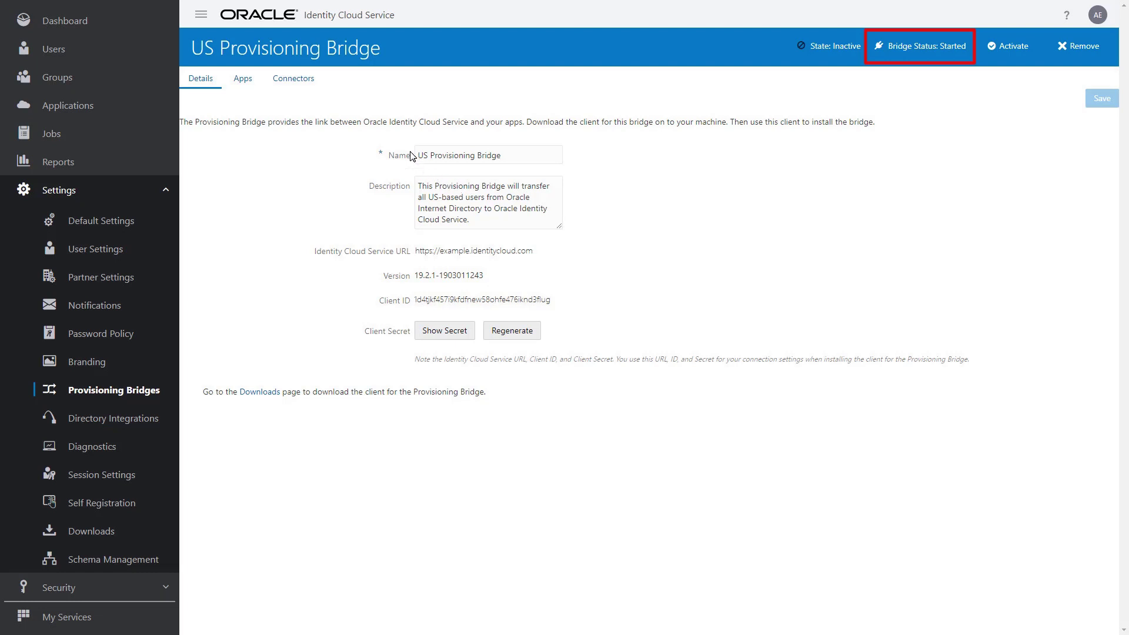
{"action": "left_click", "coordinate": [317, 80]}
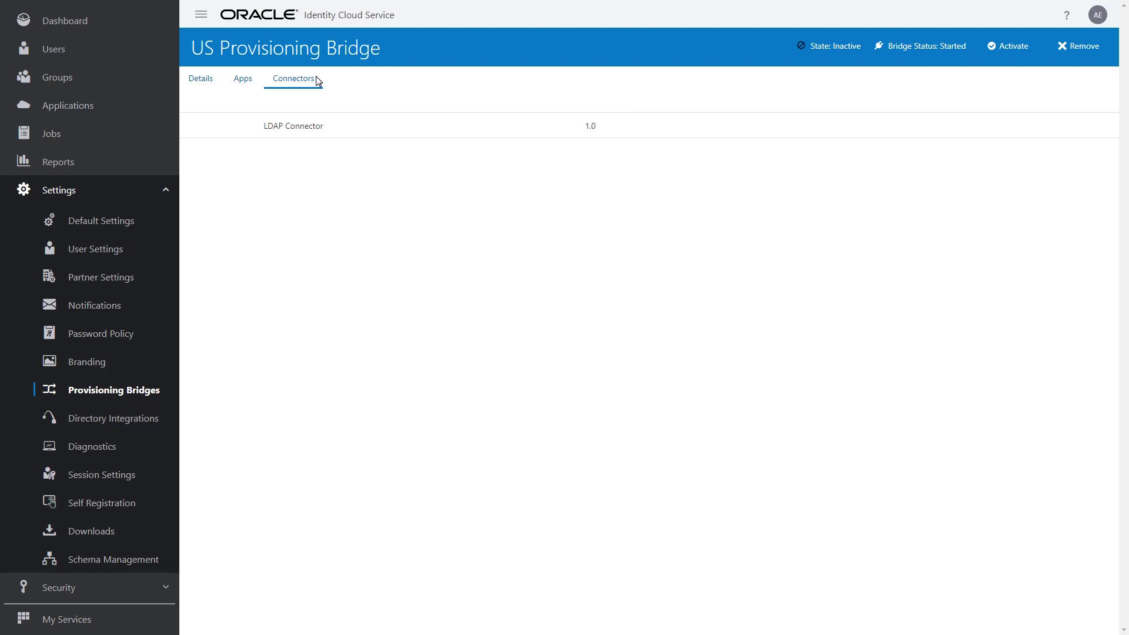
- Activate the US Provisioning Bridge and confirm, so its state reads Active
{"action": "left_click", "coordinate": [1030, 47]}
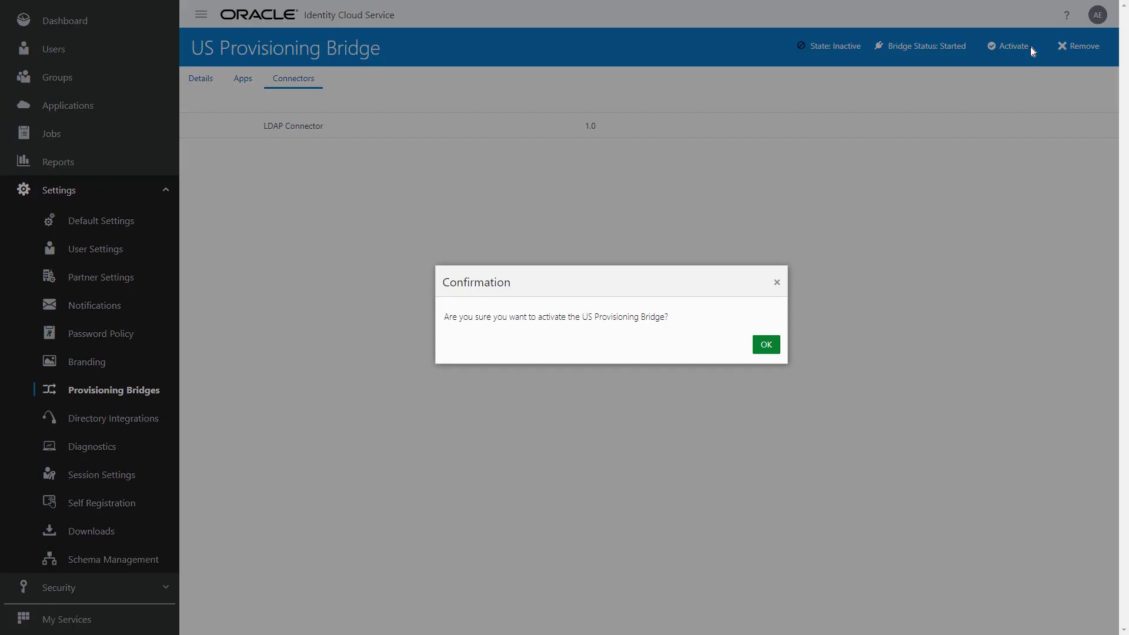
{"action": "left_click", "coordinate": [774, 346]}
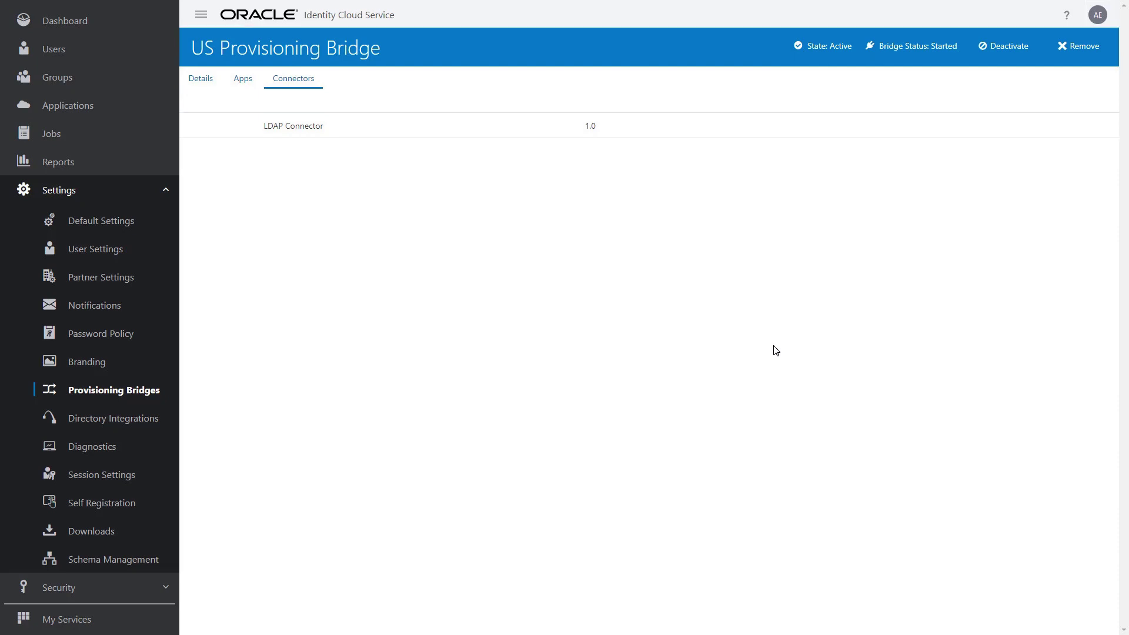
- Add the Oracle Internet Directory app from the App Catalog and enable provisioning for it
{"action": "left_click", "coordinate": [158, 109]}
{"action": "left_click", "coordinate": [281, 83]}
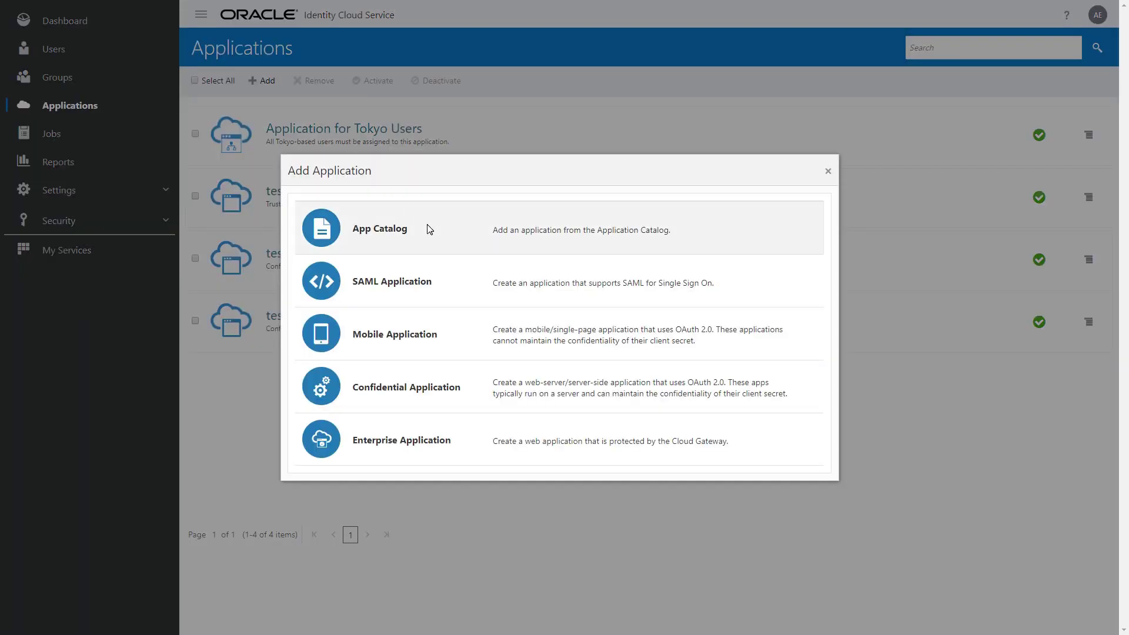
{"action": "left_click", "coordinate": [430, 229]}
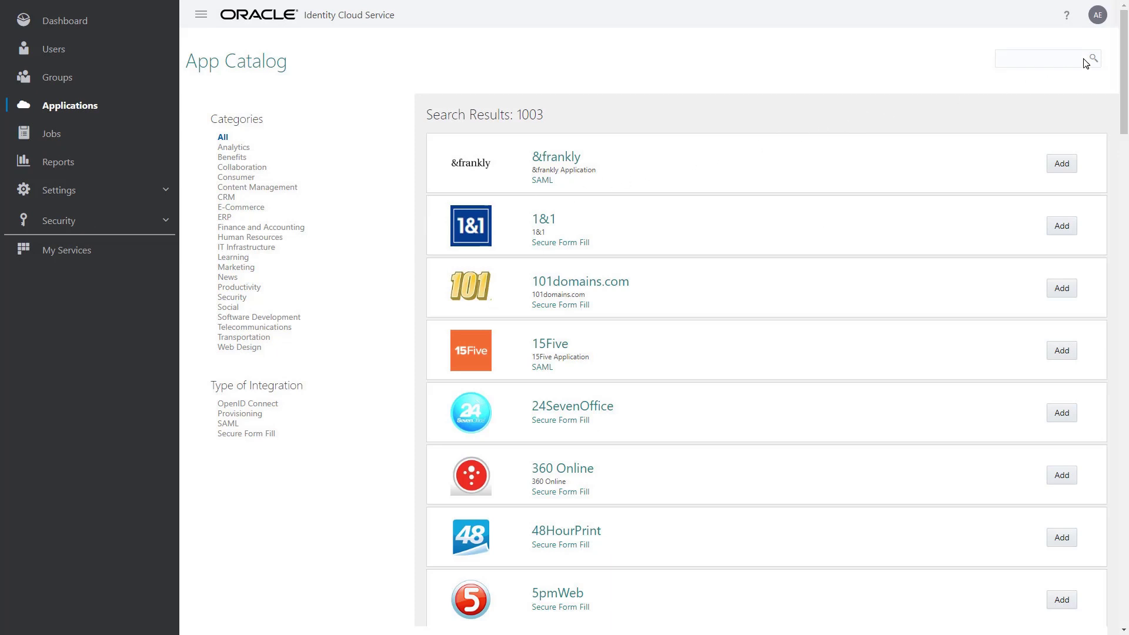
{"action": "type", "text": "Oracle Internet Directory"}
{"action": "key", "text": "Return"}
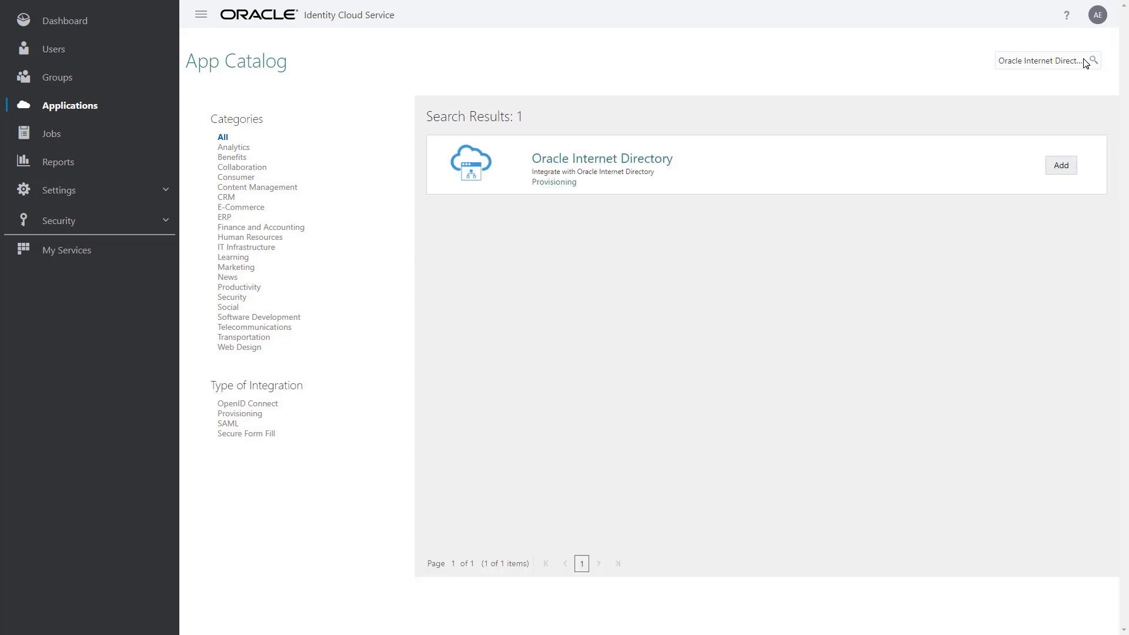
{"action": "left_click", "coordinate": [1071, 170]}
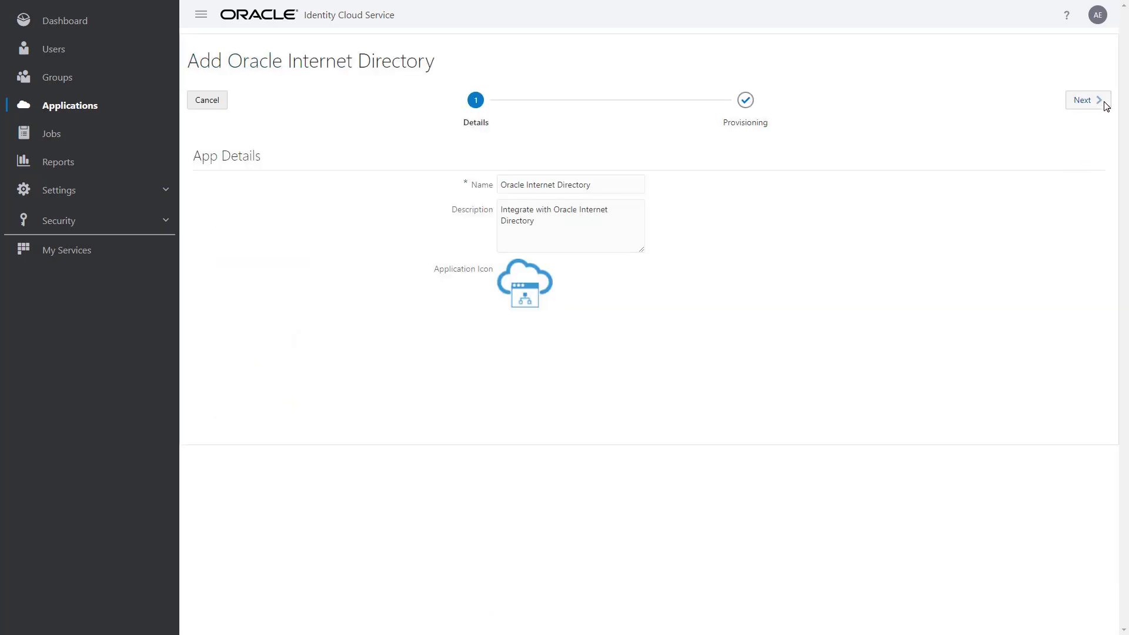
{"action": "left_click", "coordinate": [1106, 106]}
{"action": "left_click", "coordinate": [318, 154]}
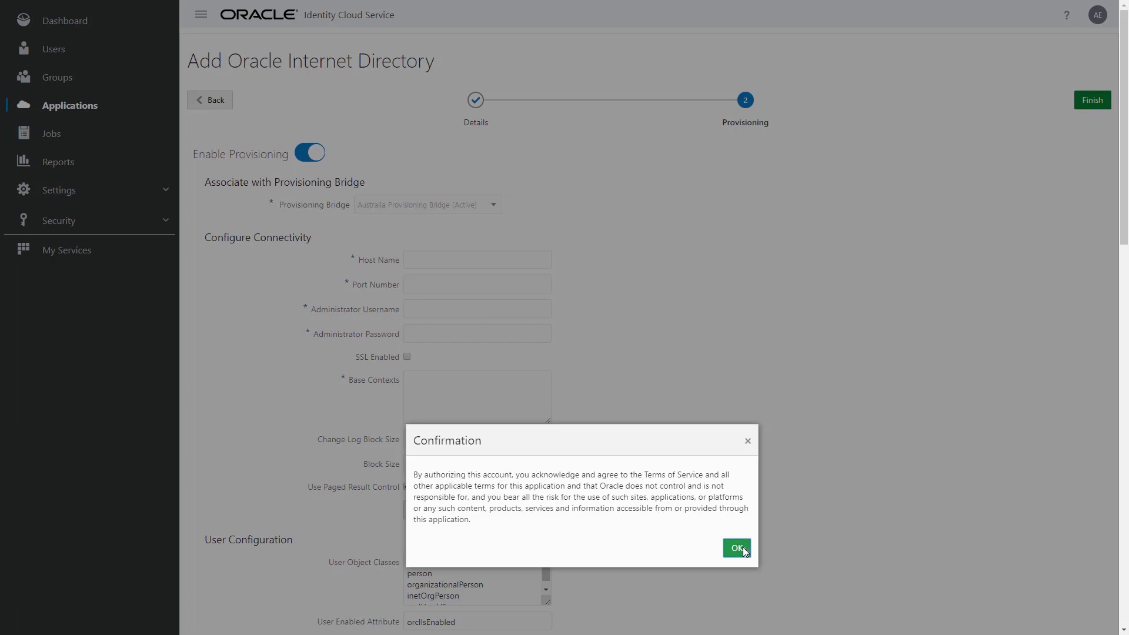
- Link the app to US Provisioning Bridge with host oid.example.com and port 3060
{"action": "left_click", "coordinate": [737, 548]}
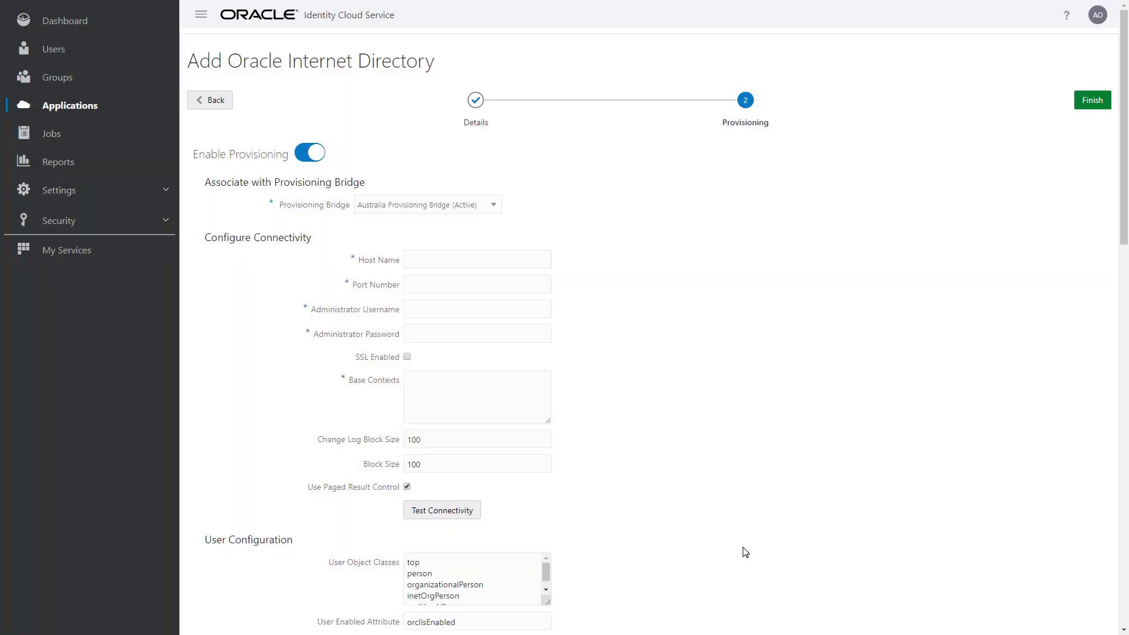
{"action": "left_click", "coordinate": [498, 207]}
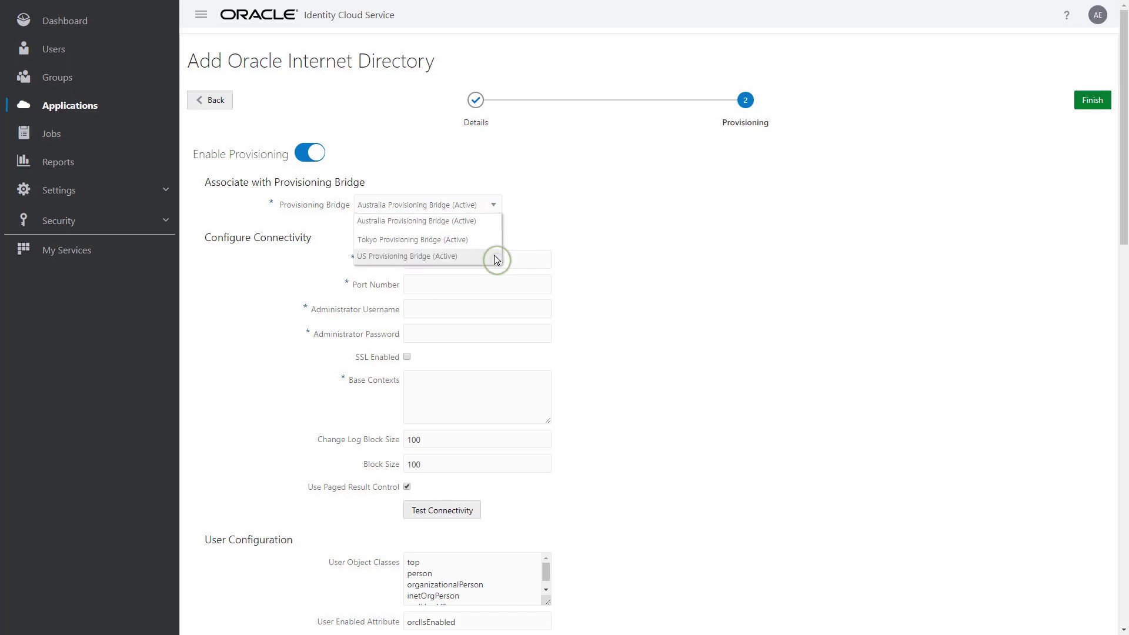
{"action": "left_click", "coordinate": [494, 257]}
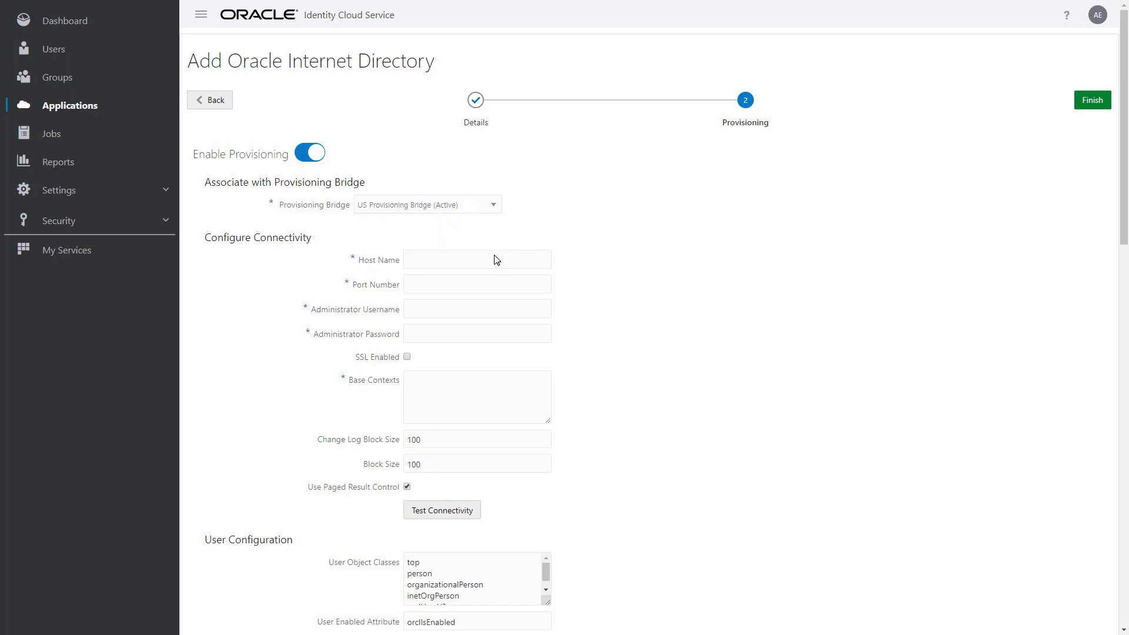
{"action": "left_click", "coordinate": [497, 259]}
{"action": "type", "text": "oid.example.com"}
{"action": "left_click", "coordinate": [497, 286]}
{"action": "type", "text": "3060"}
- Enter admin cn=orcladmin, its password, base context dc=us,dc=example,dc=com, and test connectivity
{"action": "left_click", "coordinate": [496, 310]}
{"action": "type", "text": "cn=orcladmin"}
{"action": "left_click", "coordinate": [497, 334]}
{"action": "type", "text": "********"}
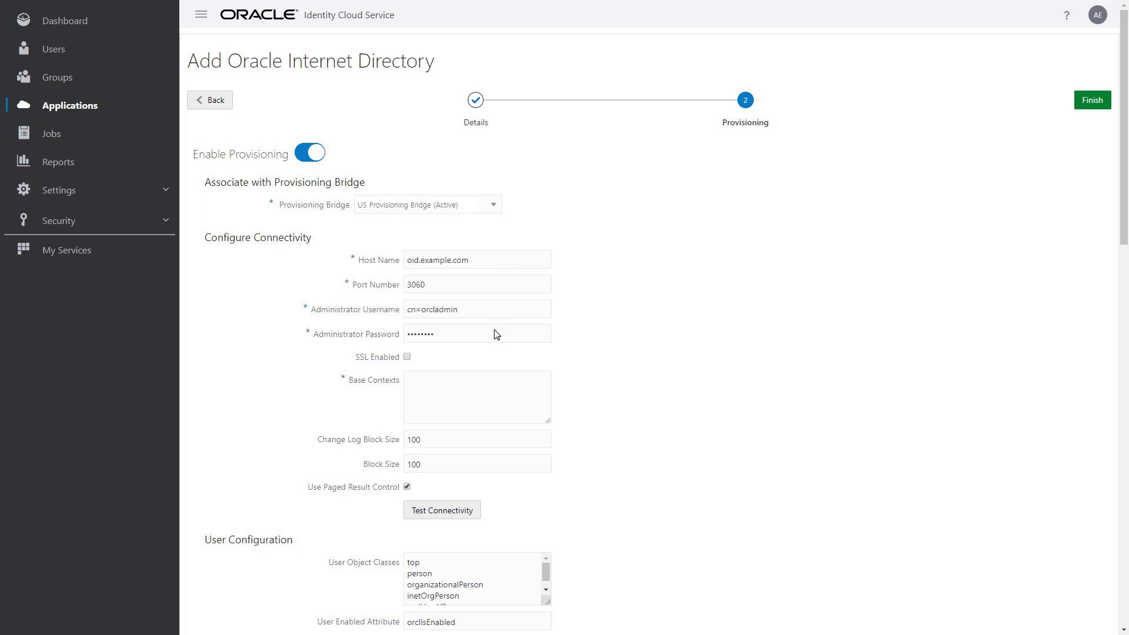
{"action": "left_click", "coordinate": [517, 381]}
{"action": "type", "text": "dc=us,dc=example,dc=com"}
{"action": "left_click", "coordinate": [475, 510]}
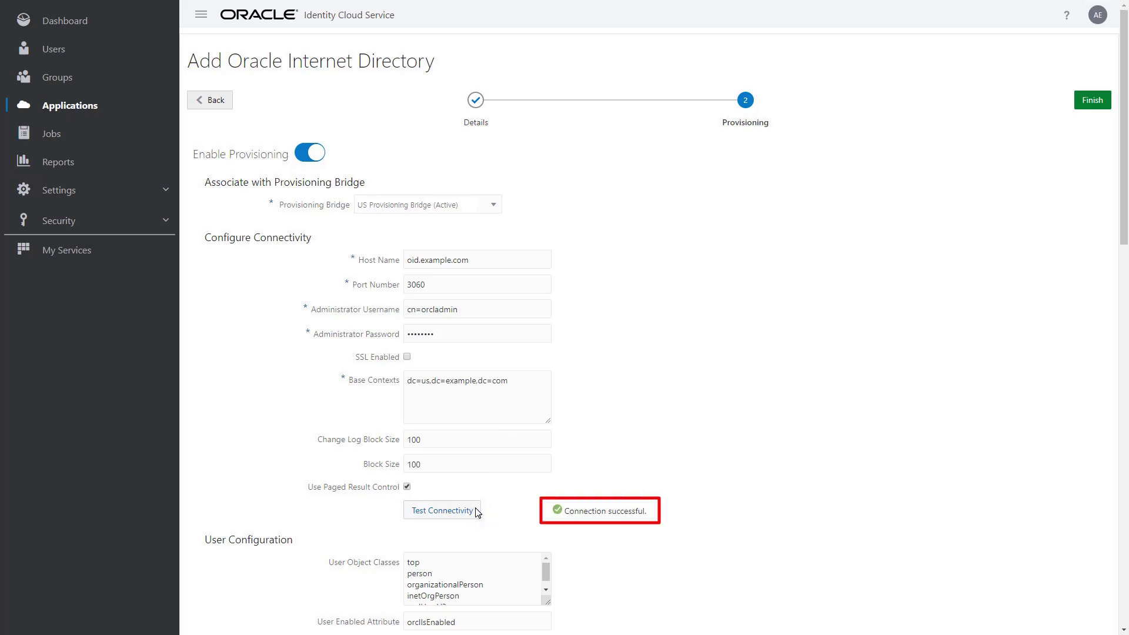
{"action": "left_click", "coordinate": [1122, 536]}
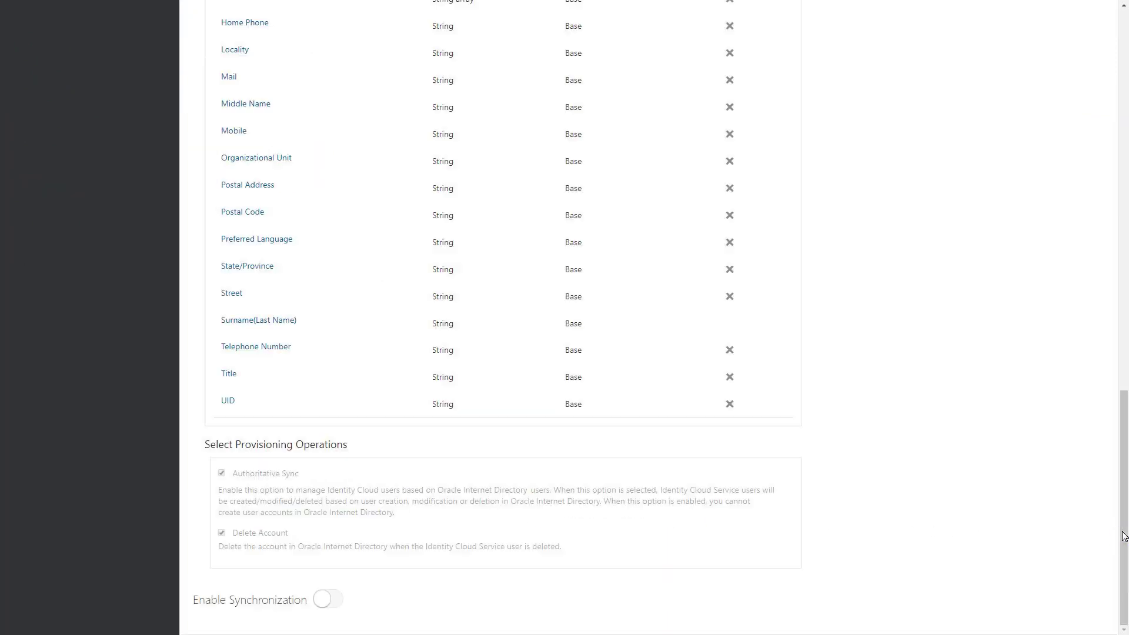
- Enable synchronization and save the new Oracle Internet Directory application
{"action": "left_click", "coordinate": [336, 600]}
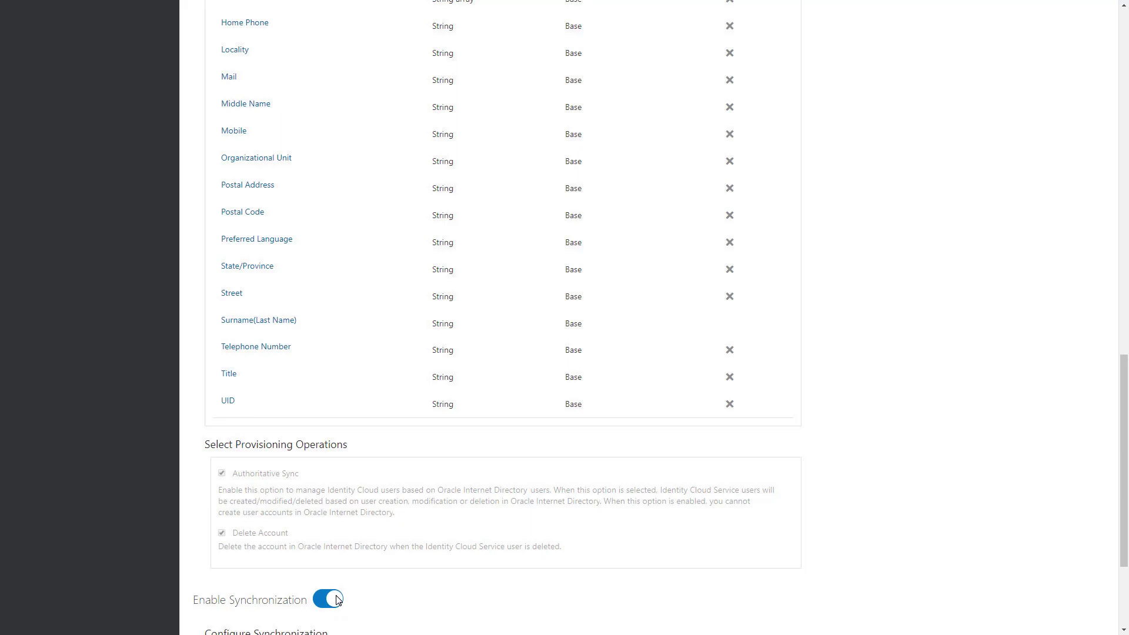
{"action": "scroll", "coordinate": [337, 600], "scroll_direction": "down", "scroll_amount": 3}
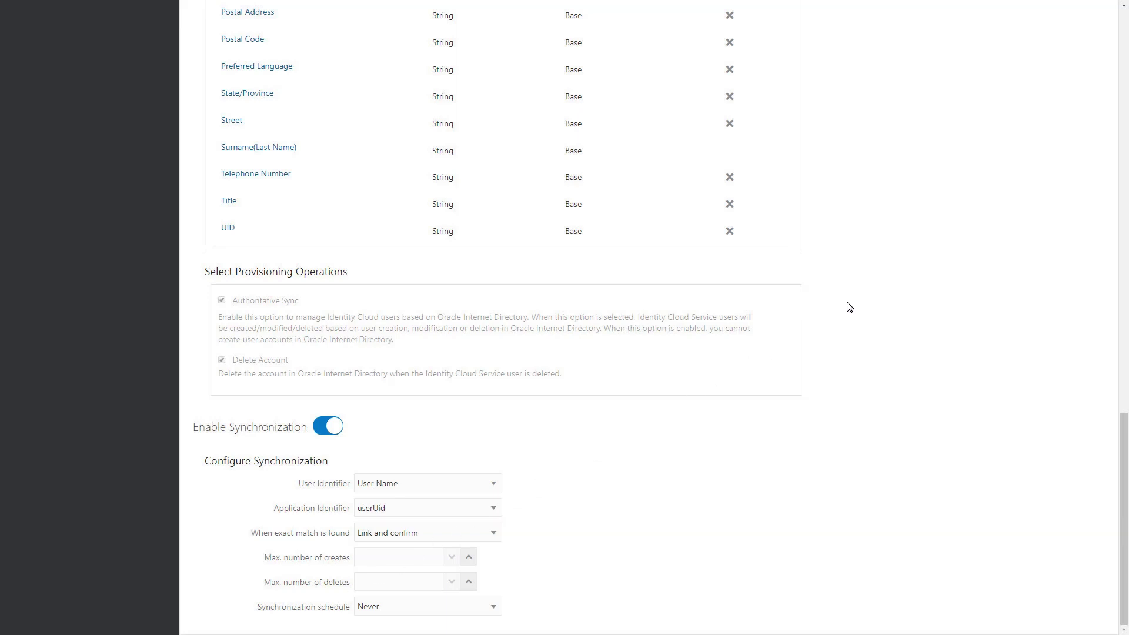
{"action": "left_click", "coordinate": [1123, 149]}
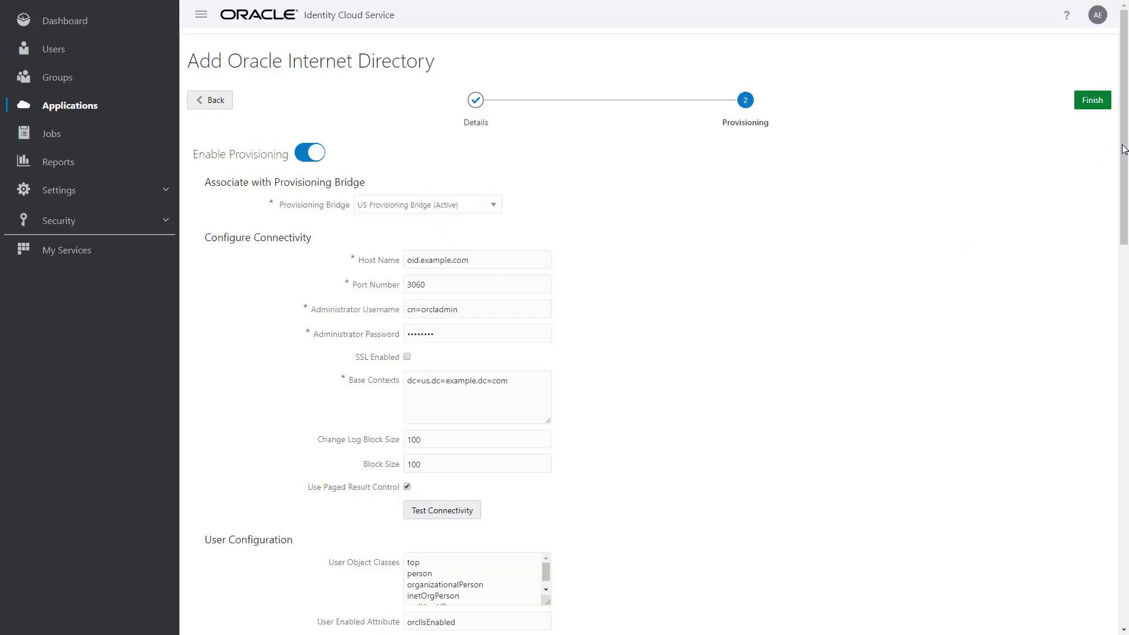
{"action": "left_click", "coordinate": [1106, 106]}
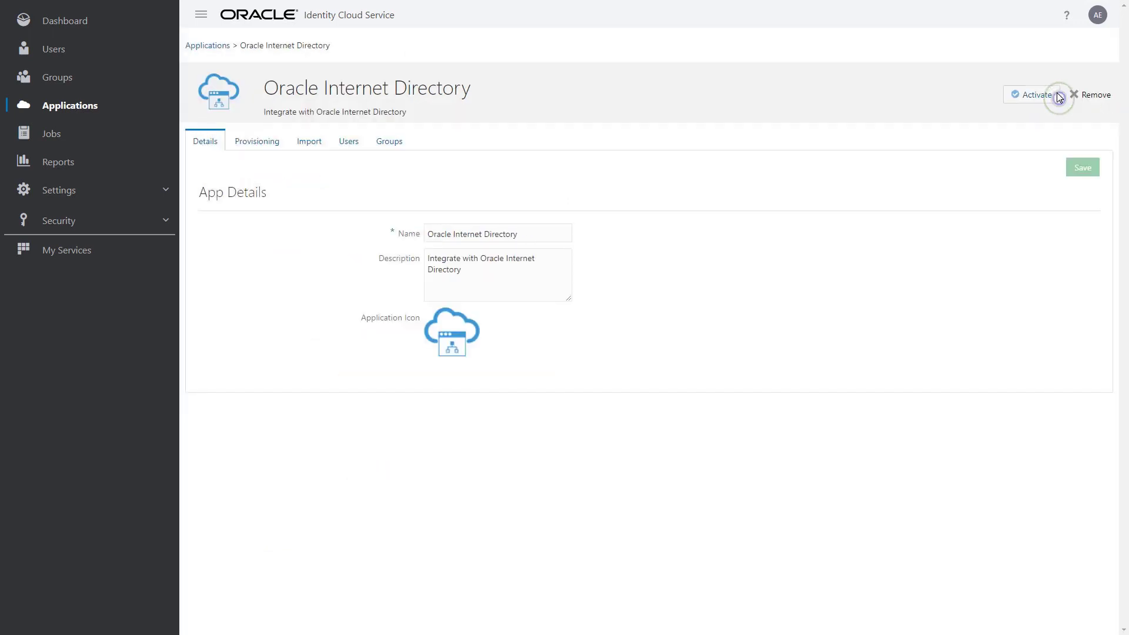
- Activate the Oracle Internet Directory application and confirm the activation
{"action": "left_click", "coordinate": [1053, 96]}
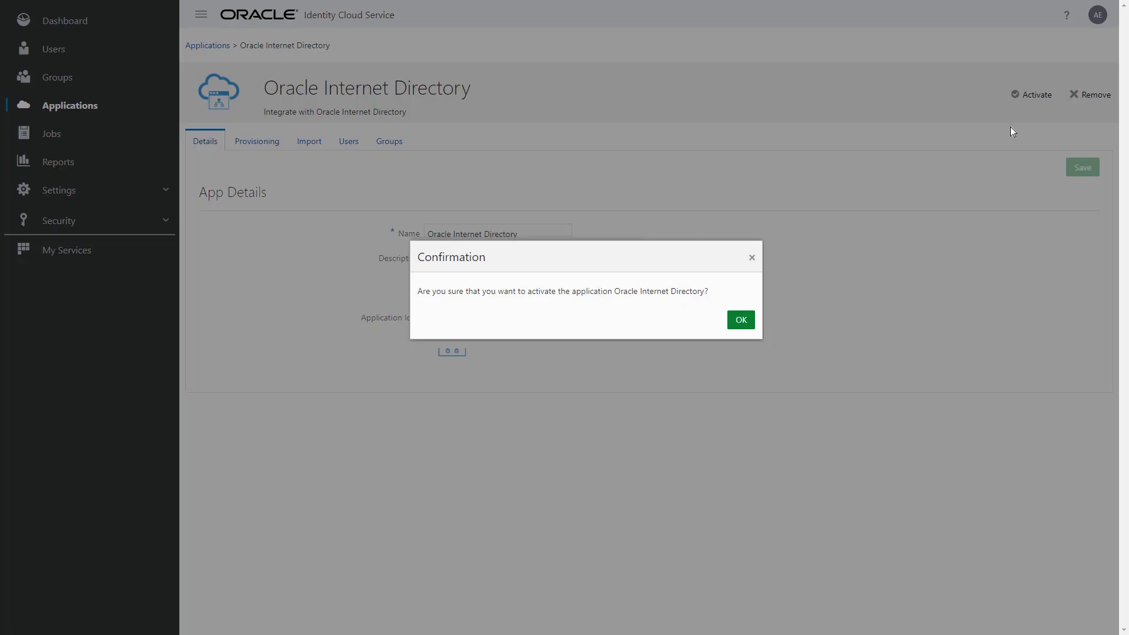
{"action": "left_click", "coordinate": [741, 321]}
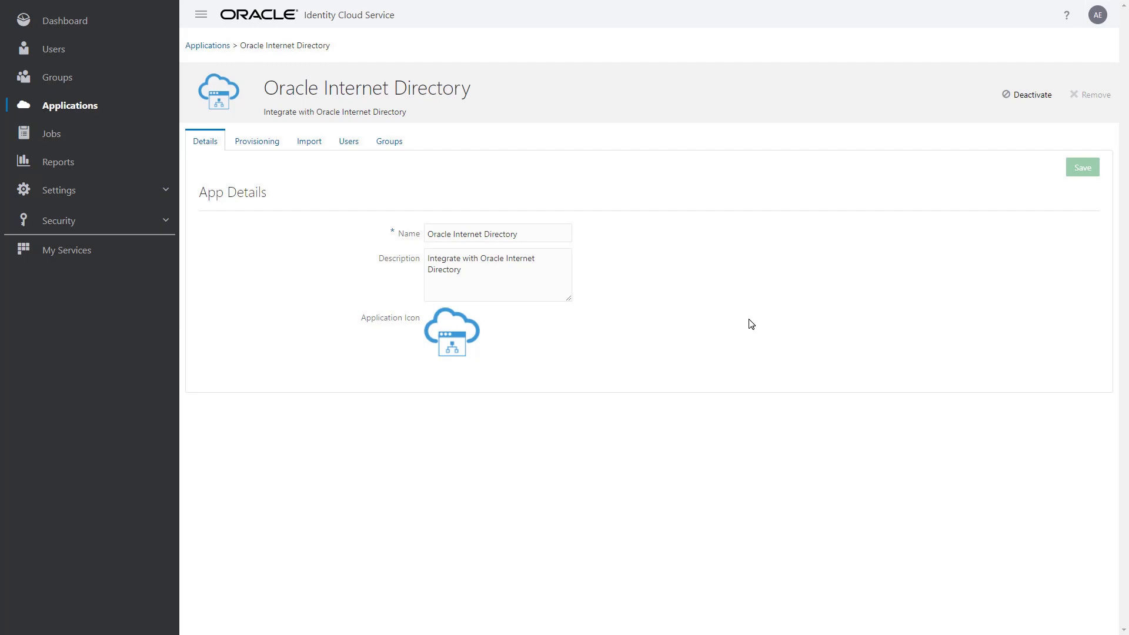
{"action": "left_click", "coordinate": [170, 189]}
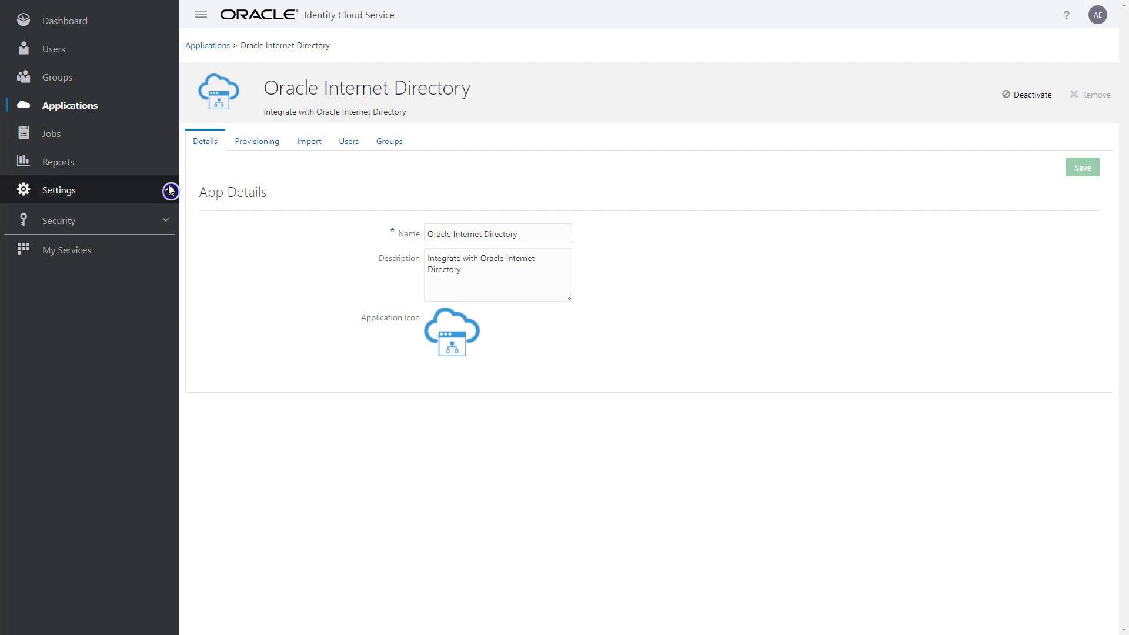
- Verify the US Provisioning Bridge's Apps list shows Oracle Internet Directory, then view the Users list
{"action": "left_click", "coordinate": [162, 390]}
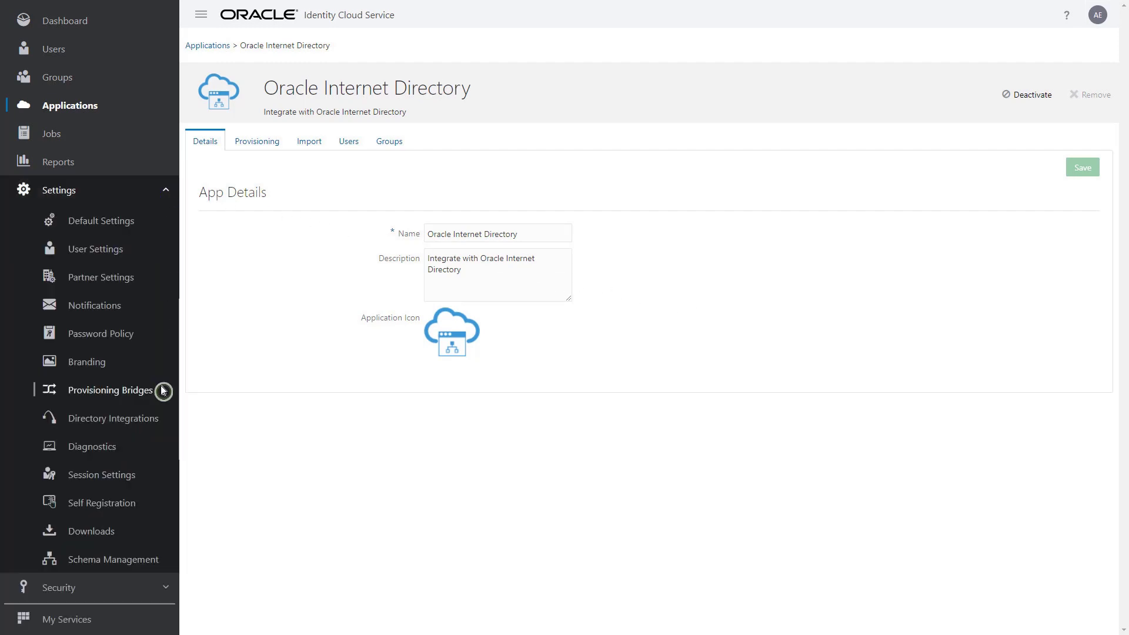
{"action": "left_click", "coordinate": [383, 188]}
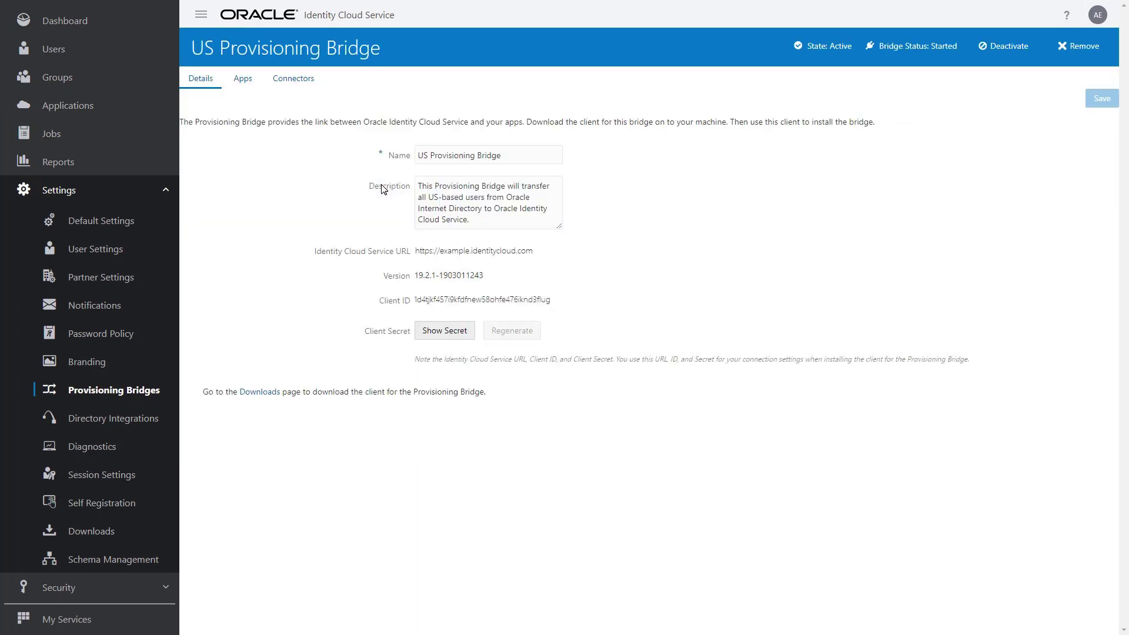
{"action": "left_click", "coordinate": [257, 77]}
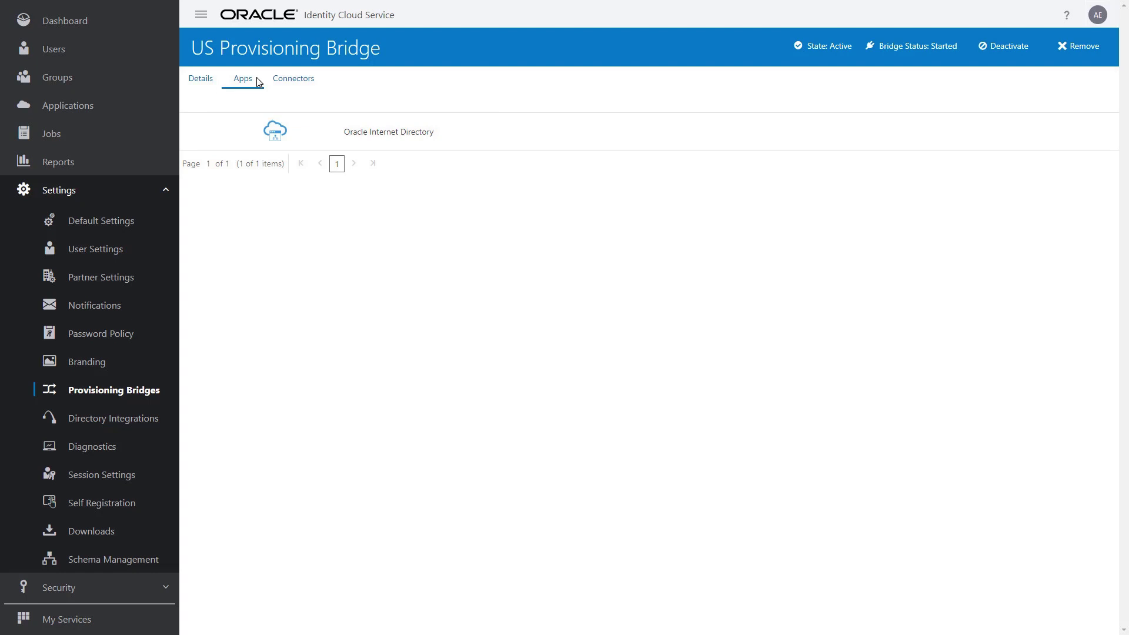
{"action": "left_click", "coordinate": [159, 53]}
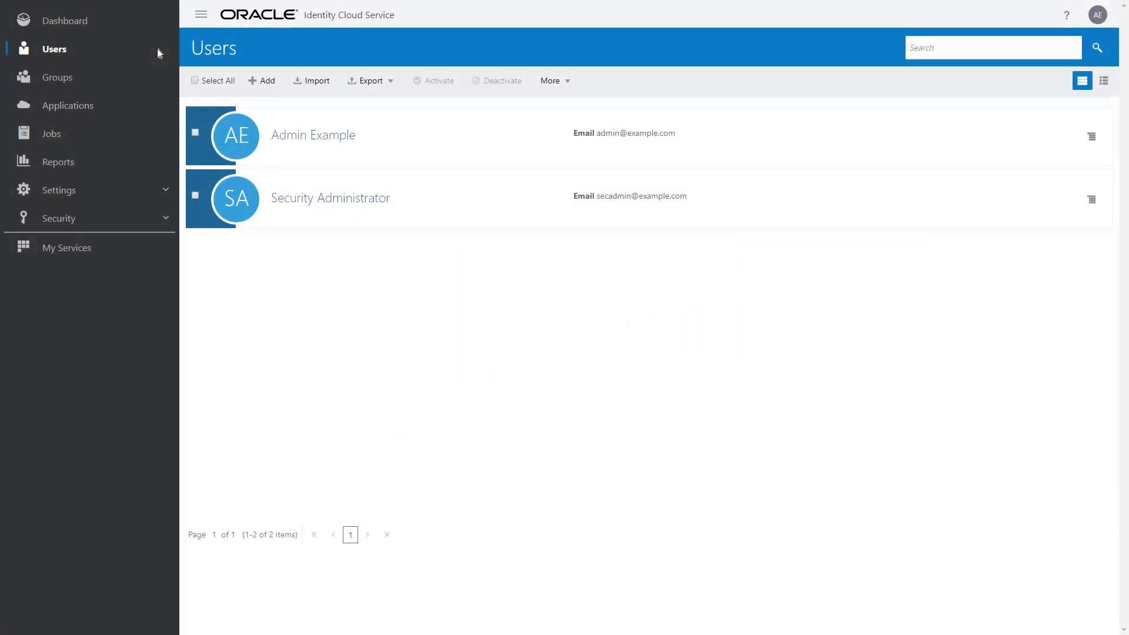
- Import the Oracle Internet Directory accounts, refresh the status, and view the four users in Users
{"action": "left_click", "coordinate": [157, 105]}
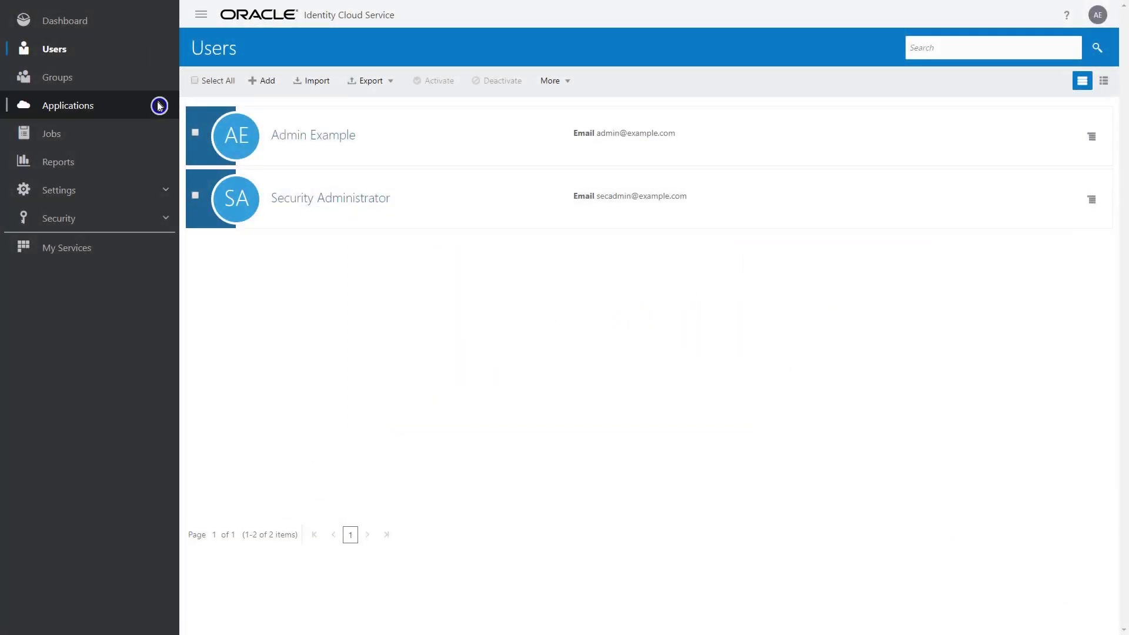
{"action": "left_click", "coordinate": [447, 205]}
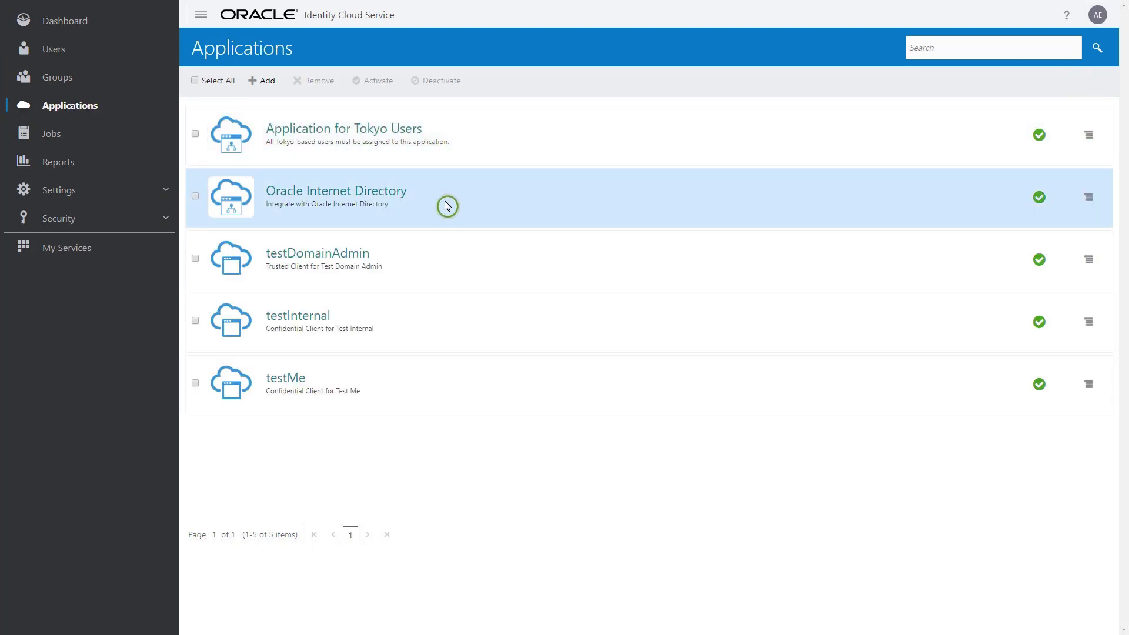
{"action": "left_click", "coordinate": [328, 142]}
{"action": "left_click", "coordinate": [929, 172]}
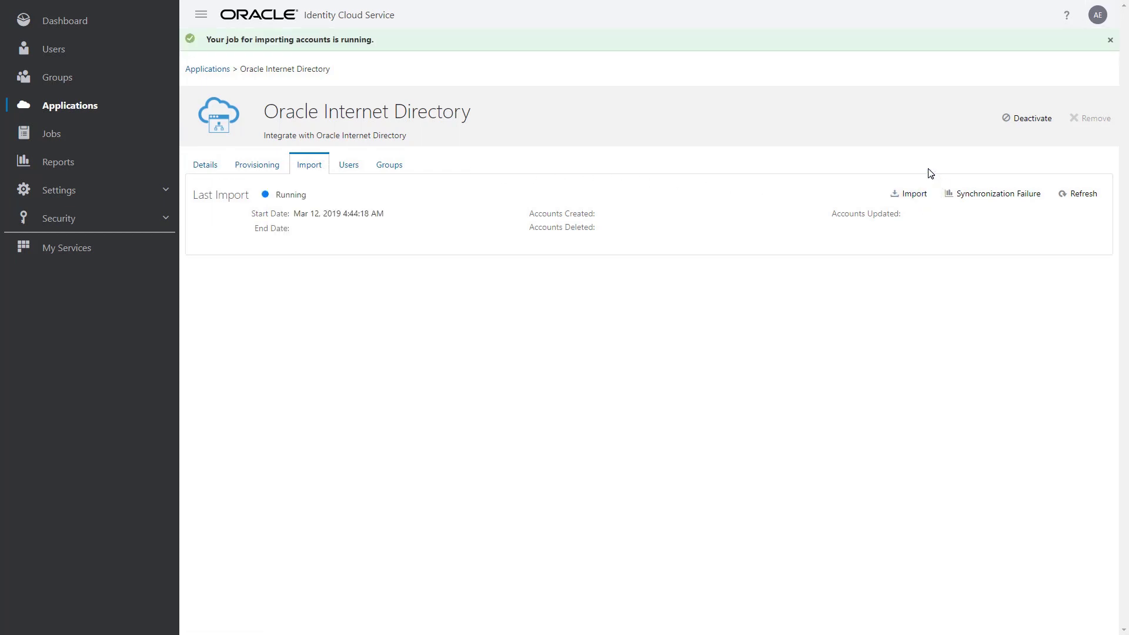
{"action": "left_click", "coordinate": [1099, 173]}
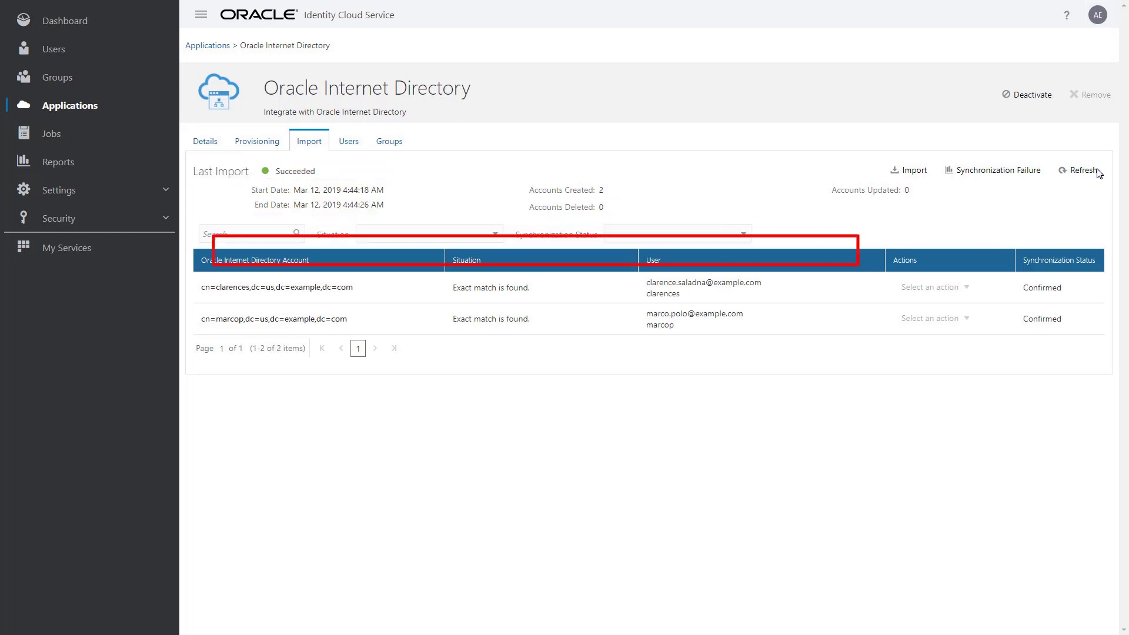
{"action": "left_click", "coordinate": [162, 54]}
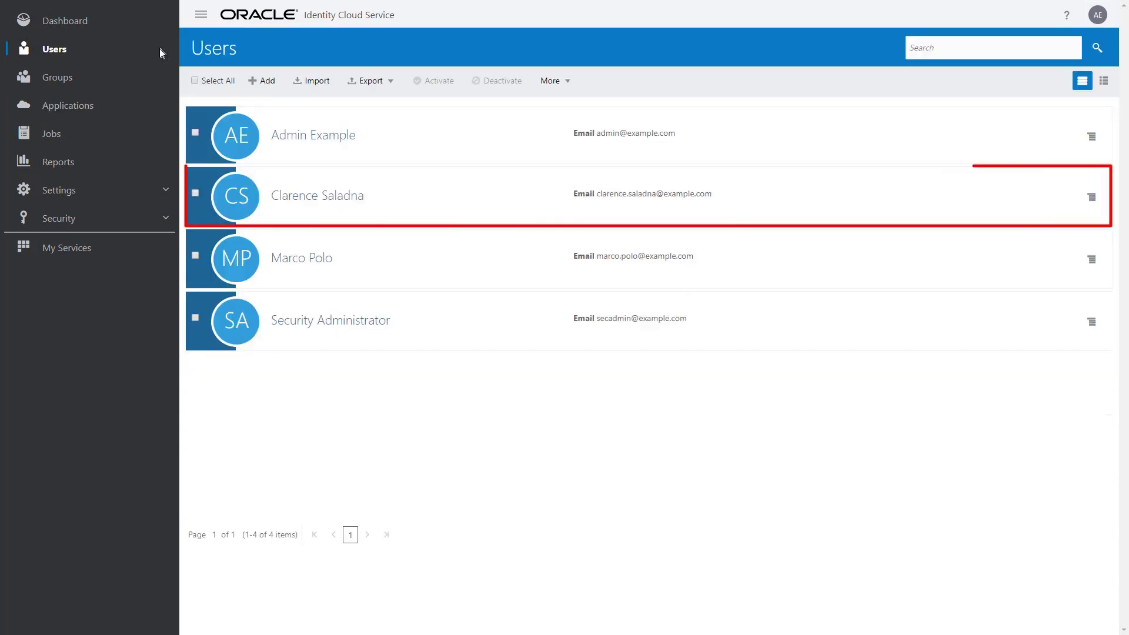